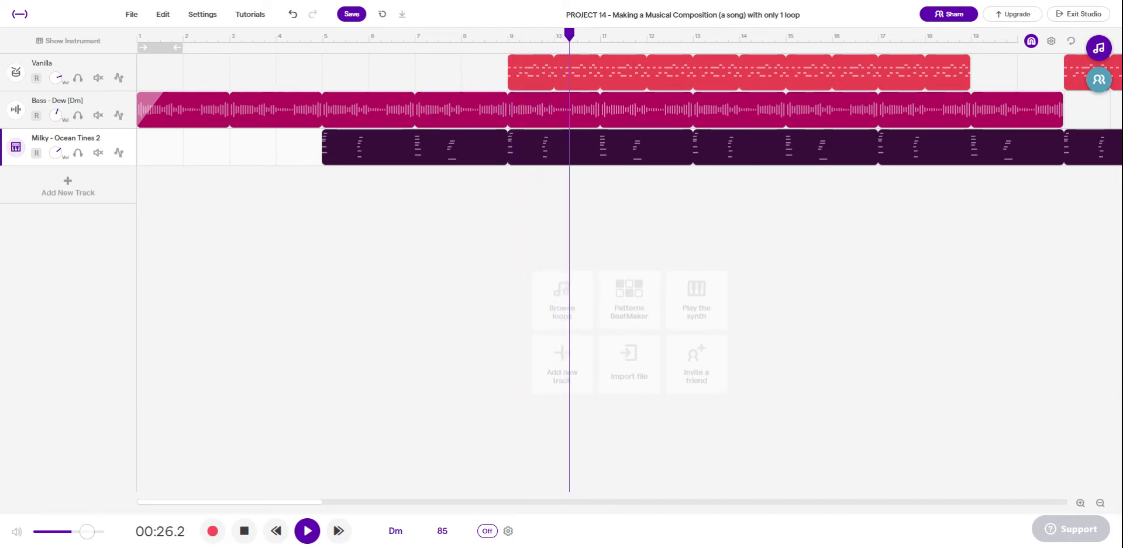
Step: Play the arrangement from around bar 18 to check the transition where the bass stops and the drums return
key("space")
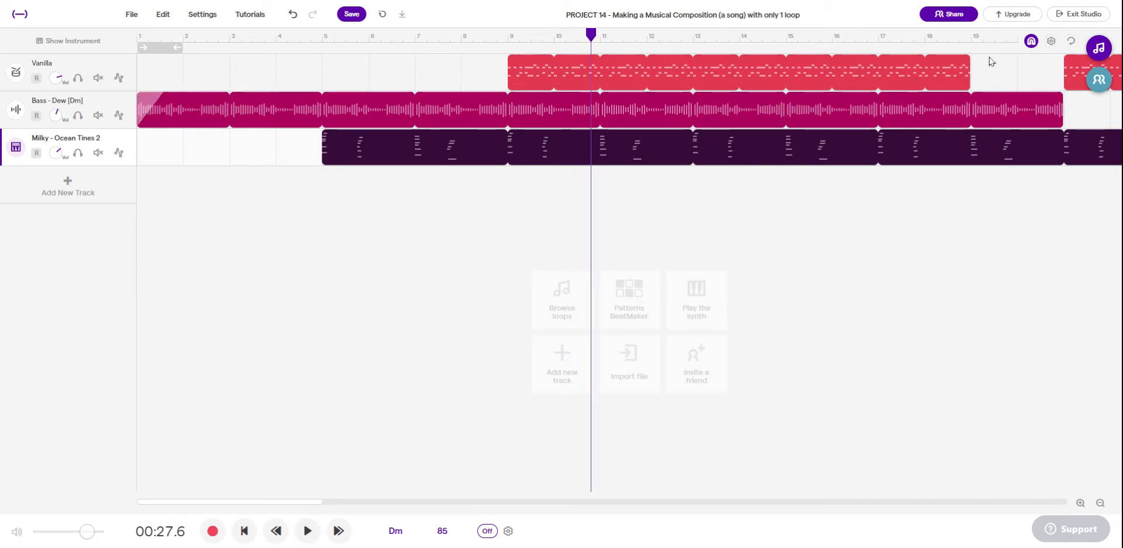
left_click_drag(308, 501, 400, 497)
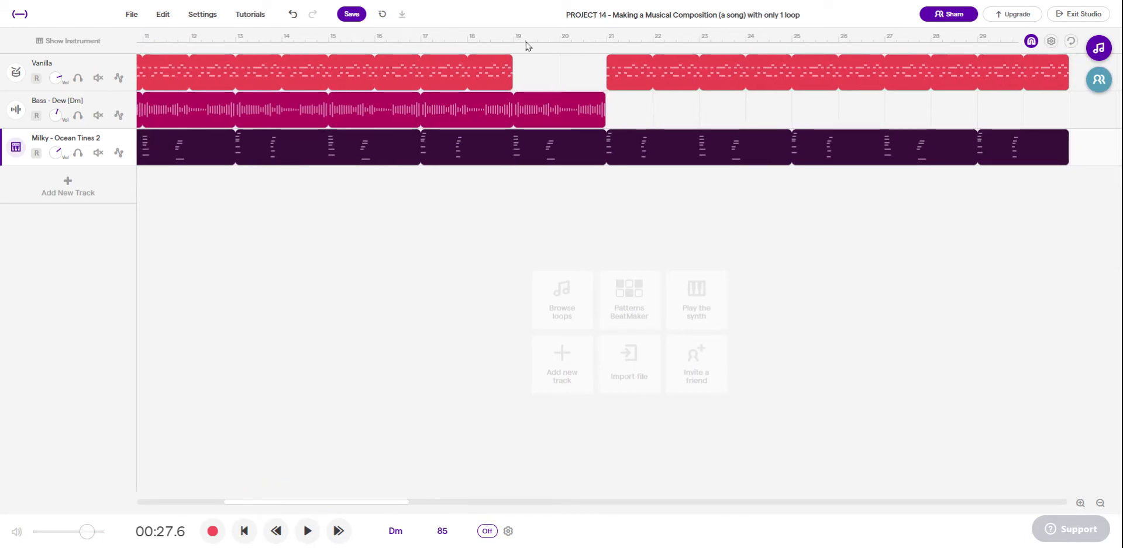
left_click(491, 38)
key("space")
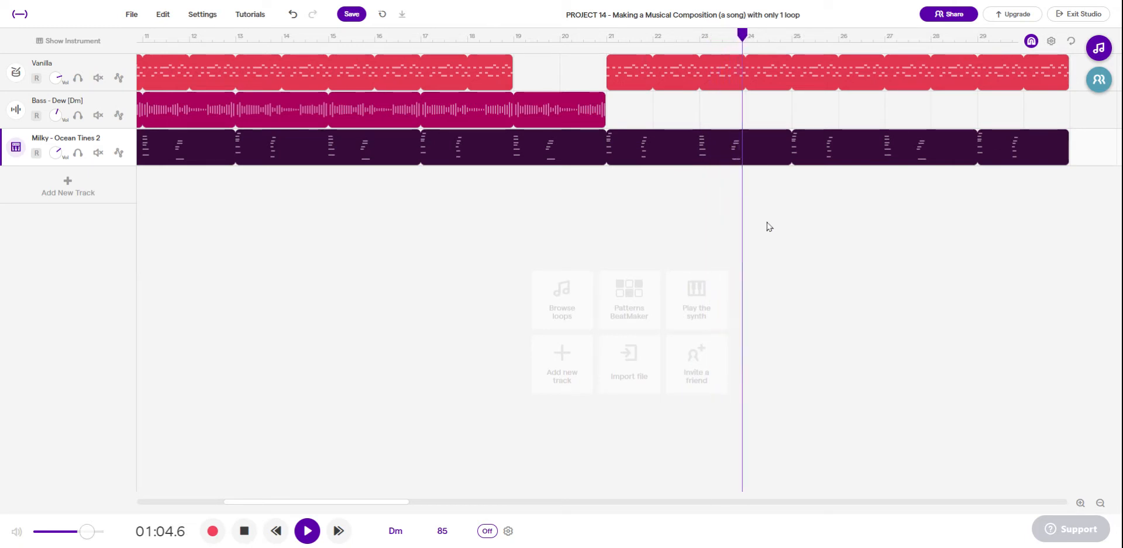
key("space")
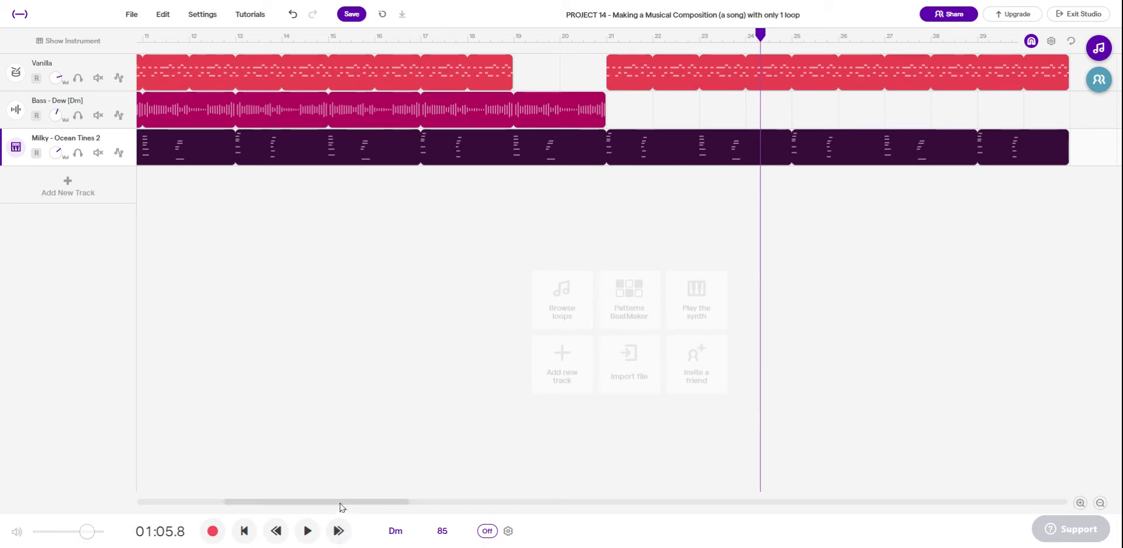
left_click_drag(343, 504, 202, 508)
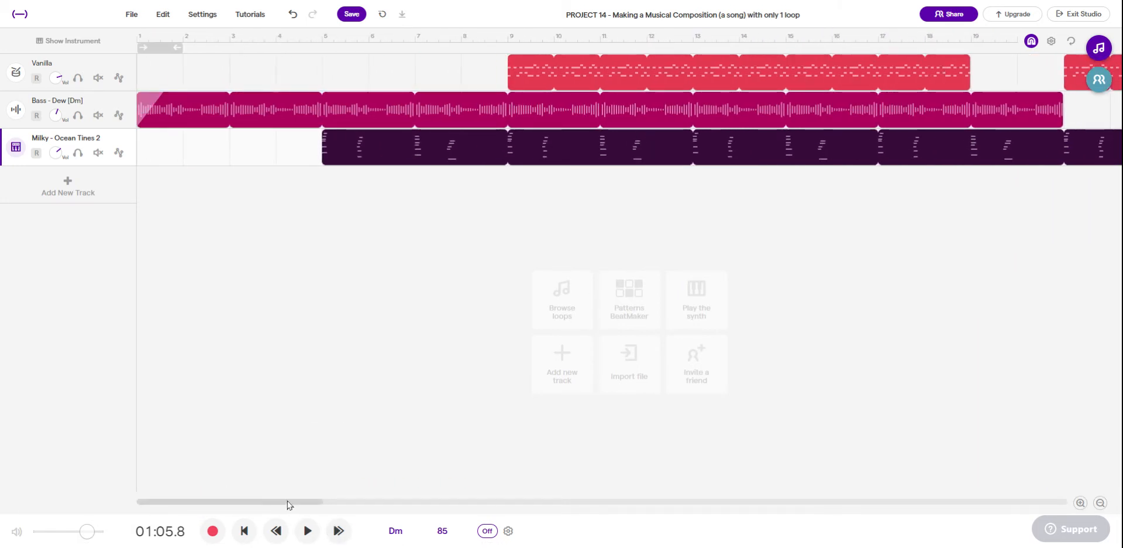
mouse_move(287, 502)
left_mouse_down()
mouse_move(378, 499)
mouse_move(269, 501)
left_mouse_up()
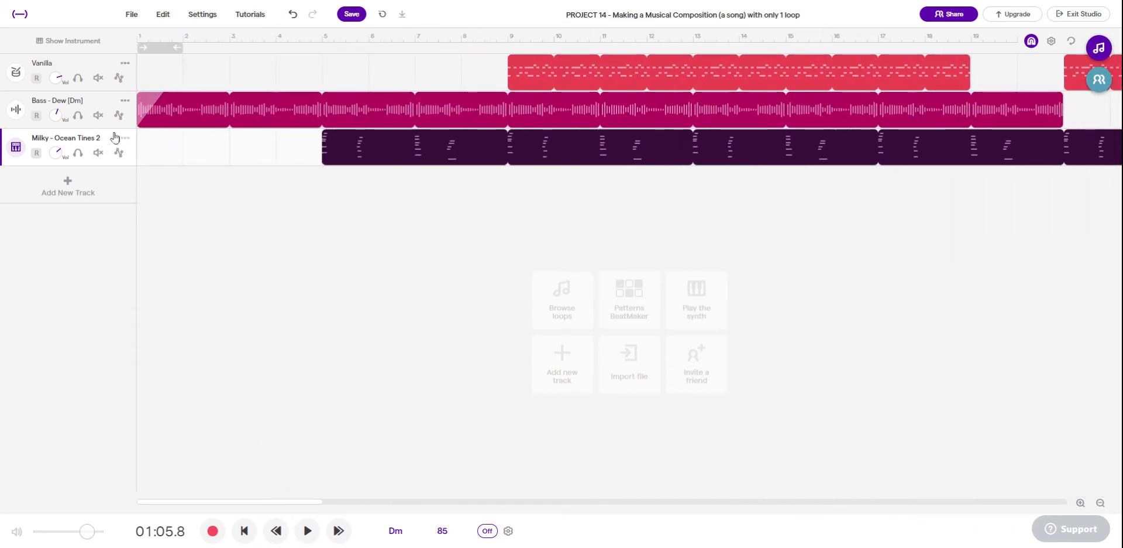
Step: Delete the Bass - Dew [Dm] track and add a new Synthesizer track
left_click(125, 101)
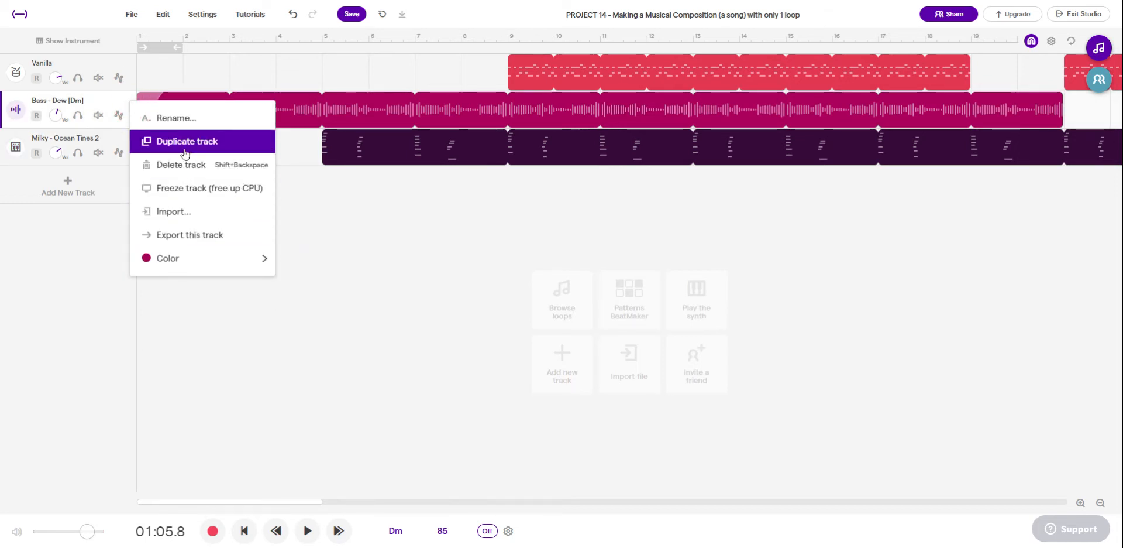
left_click(210, 164)
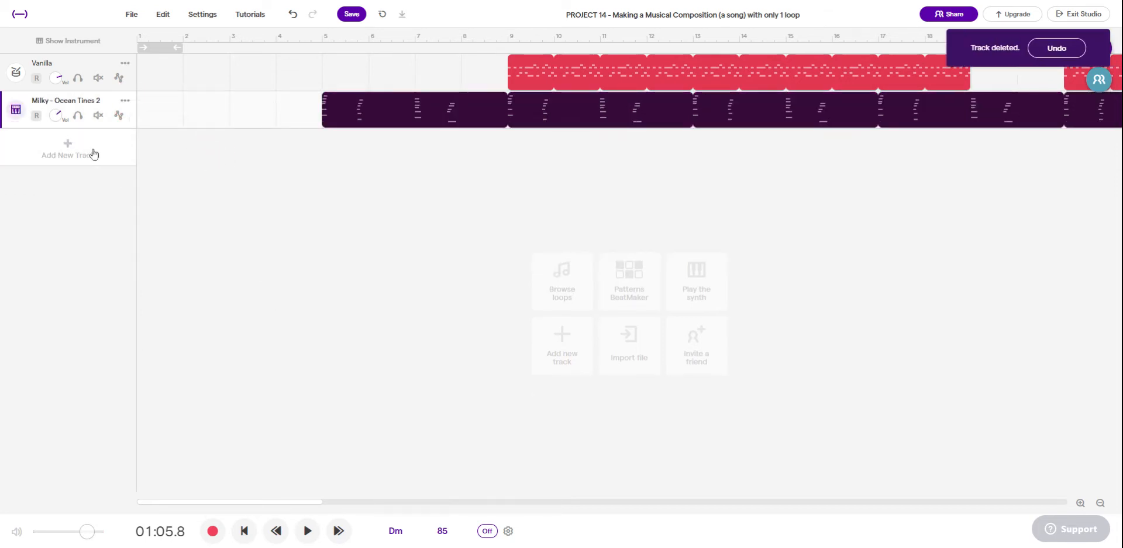
left_click(92, 154)
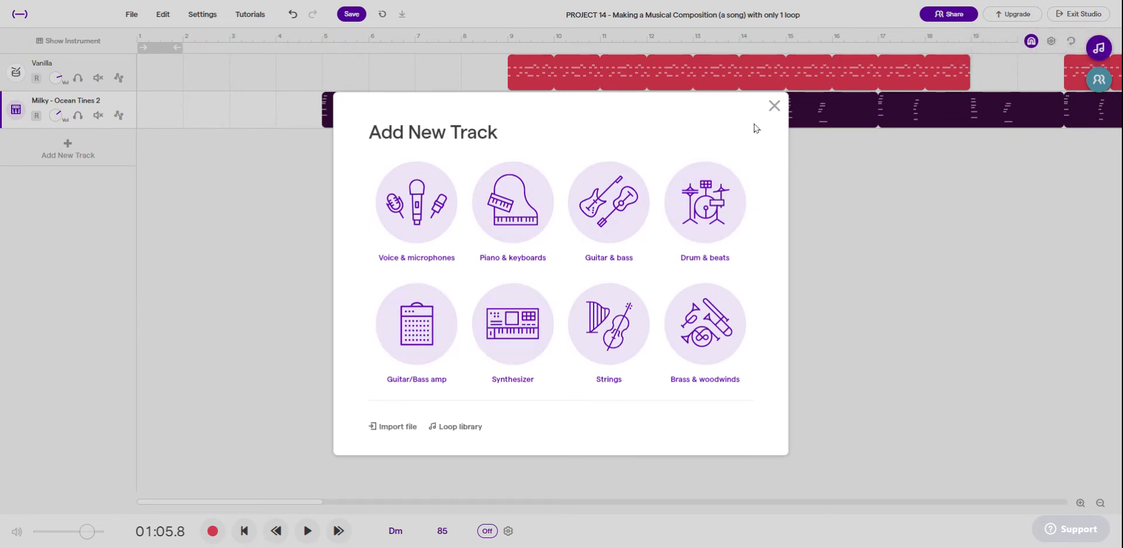
left_click(532, 297)
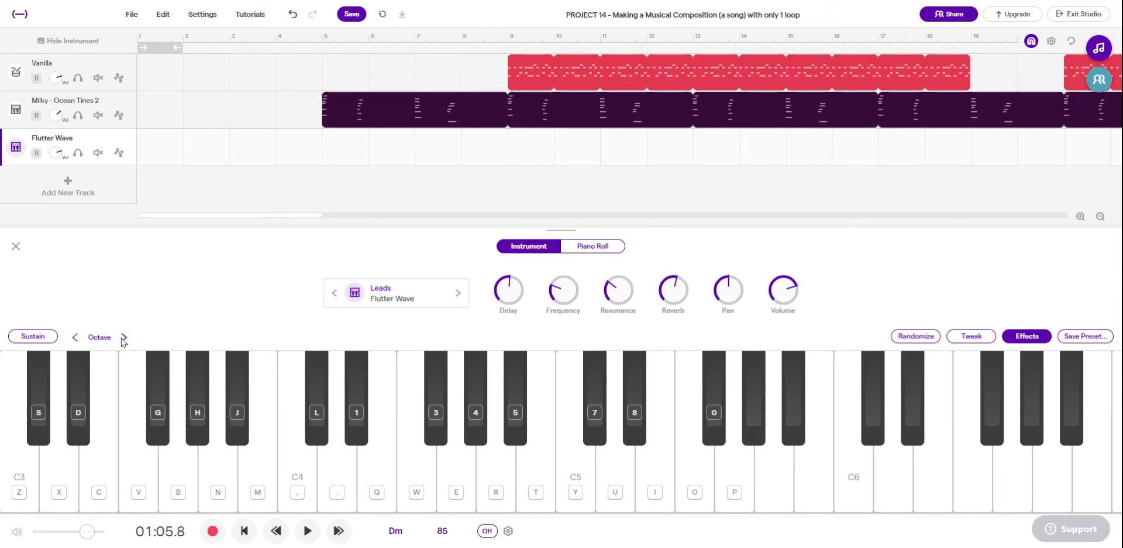
Step: Set the new synth track's instrument preset to 80s Pad from the Pads category of Synths
left_click(416, 295)
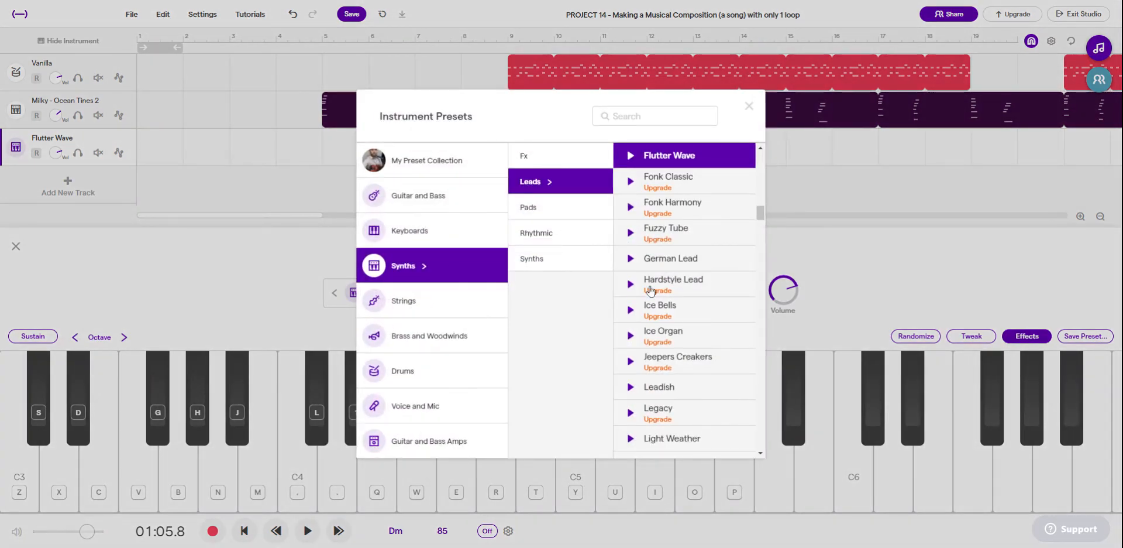
left_click(571, 215)
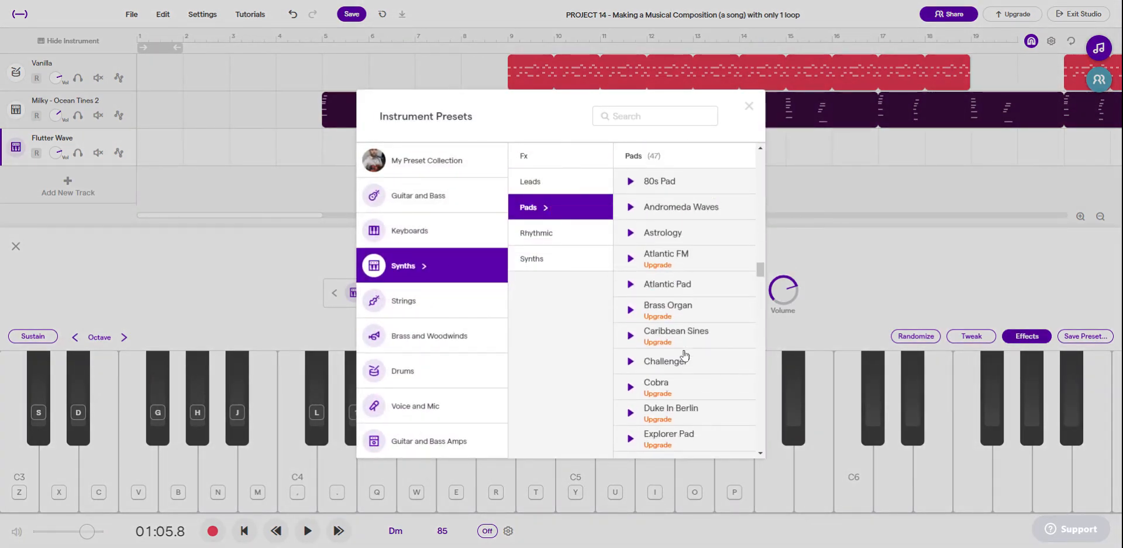
left_click(631, 181)
left_click(673, 181)
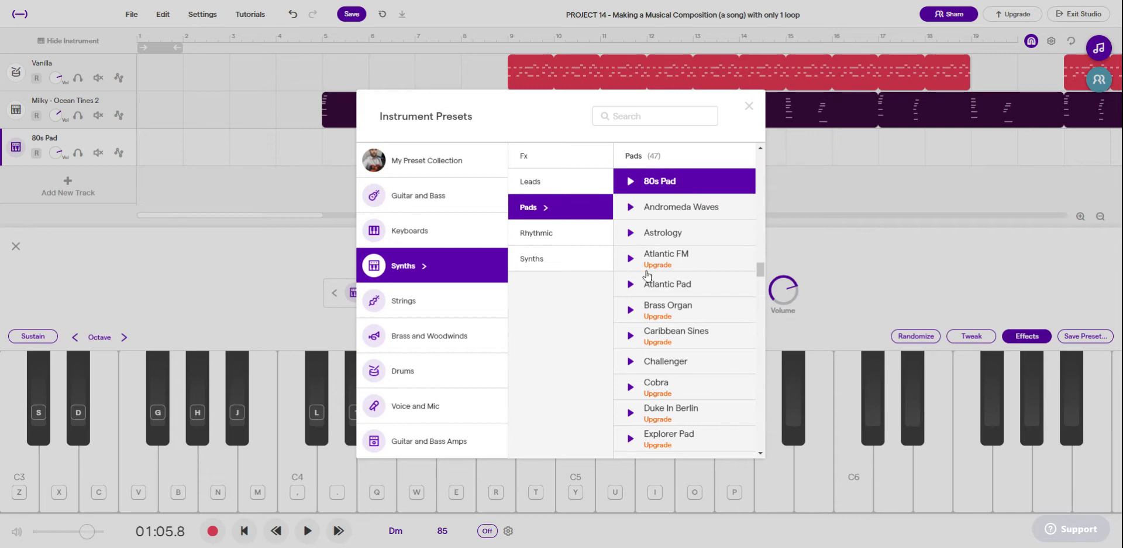
left_click(750, 107)
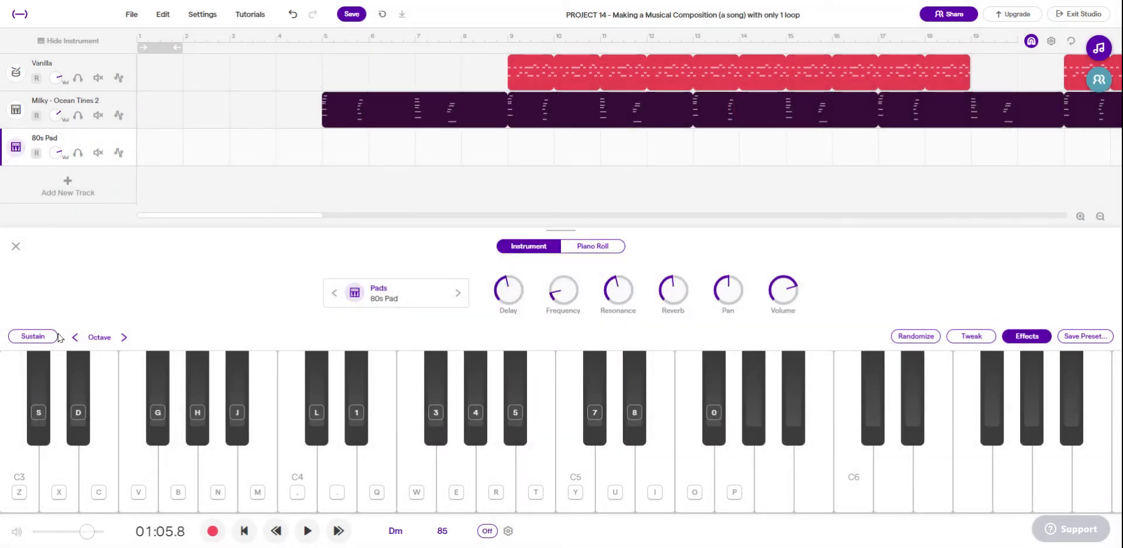
Step: Lower the on-screen keyboard by three octaves so it starts at C0
left_click(76, 337)
left_click(76, 337)
left_click(76, 337)
left_click(124, 337)
left_click(124, 337)
left_click(124, 337)
left_click(78, 337)
left_click(78, 337)
left_click(78, 337)
Step: Audition the 80s Pad sound by playing white notes up and back down between C0 and C2
left_click(25, 472)
left_click(95, 463)
left_click(178, 468)
left_click(266, 472)
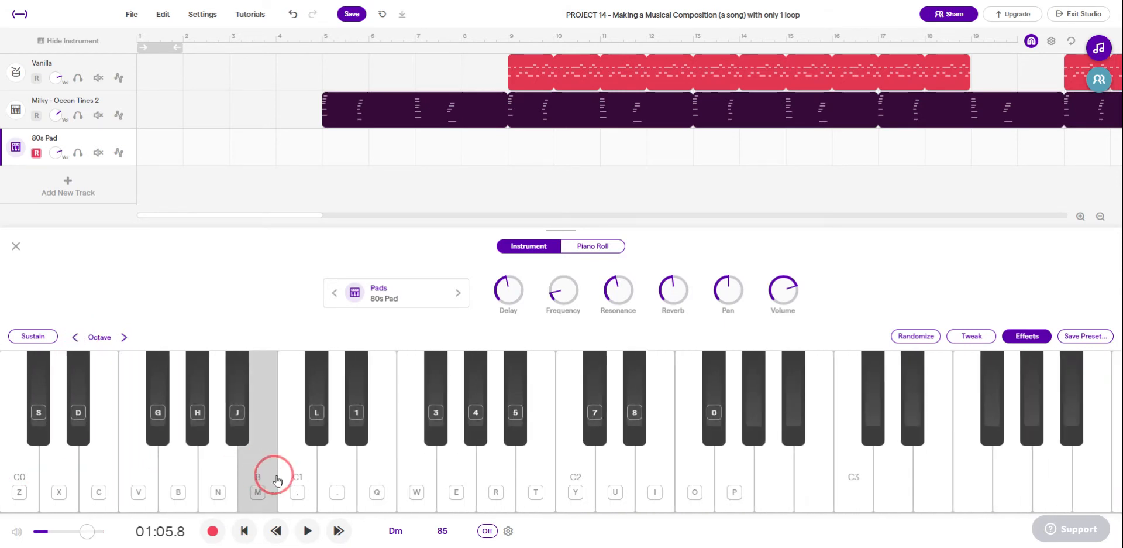
left_click(297, 479)
left_click(454, 485)
left_click(535, 480)
left_click(579, 477)
left_click(528, 470)
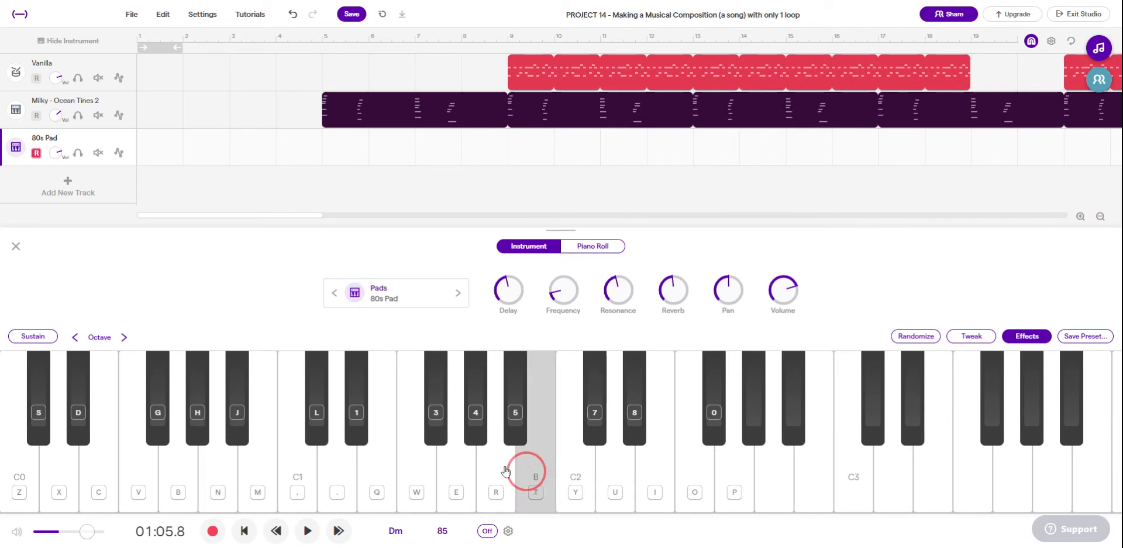
left_click(374, 468)
left_click(281, 467)
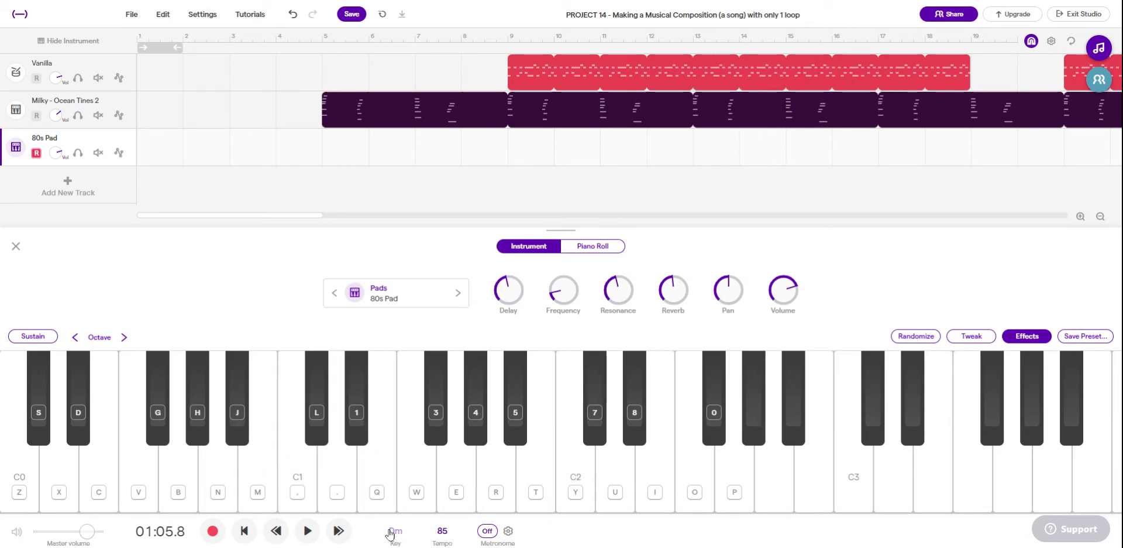
Step: Play D1 several times and D2 once on the keyboard to hear the root note of the Dm key
left_click(343, 468)
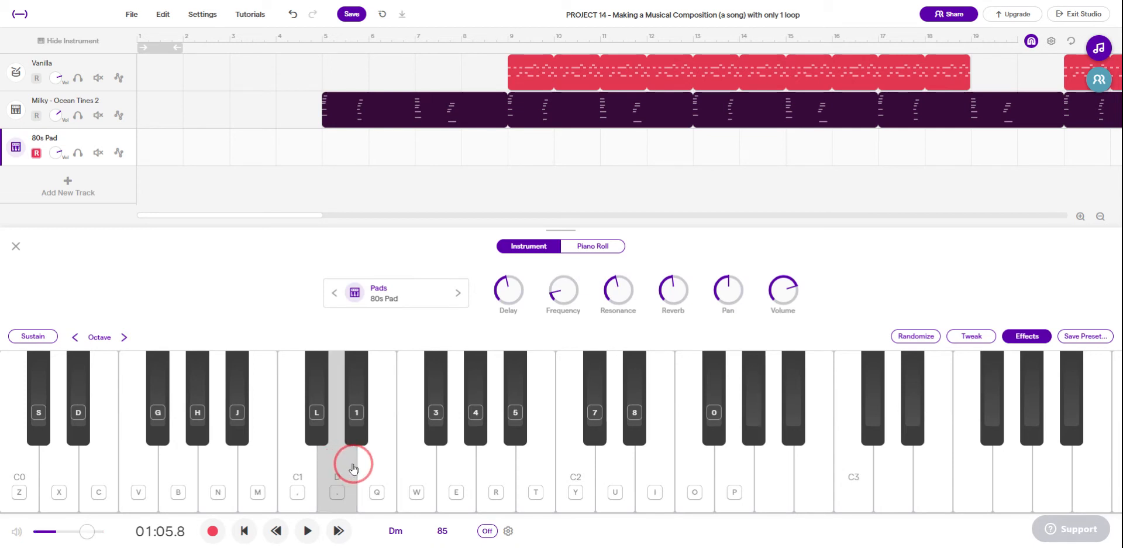
left_click(358, 465)
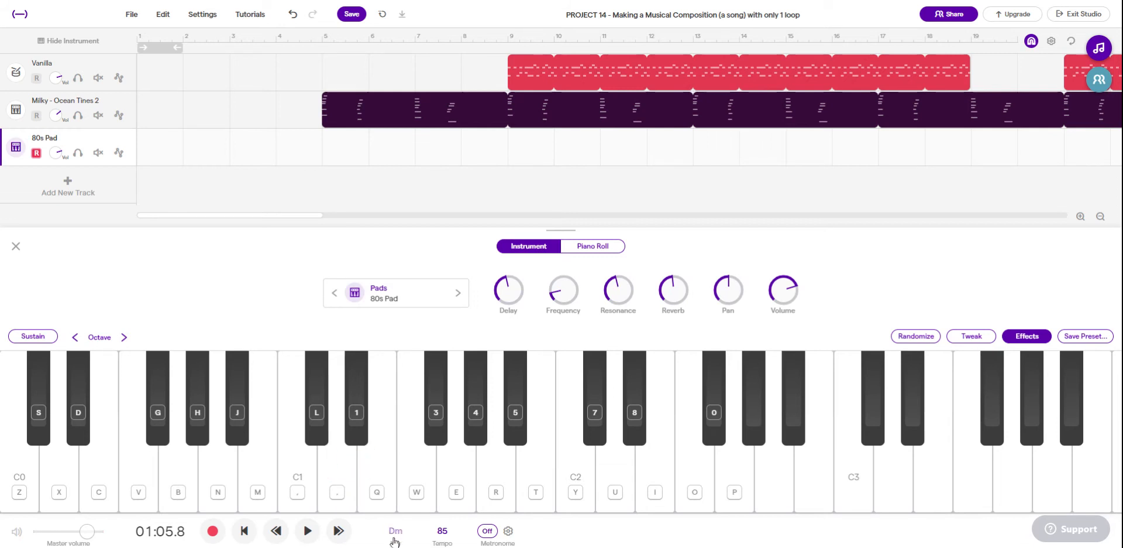
left_click(346, 472)
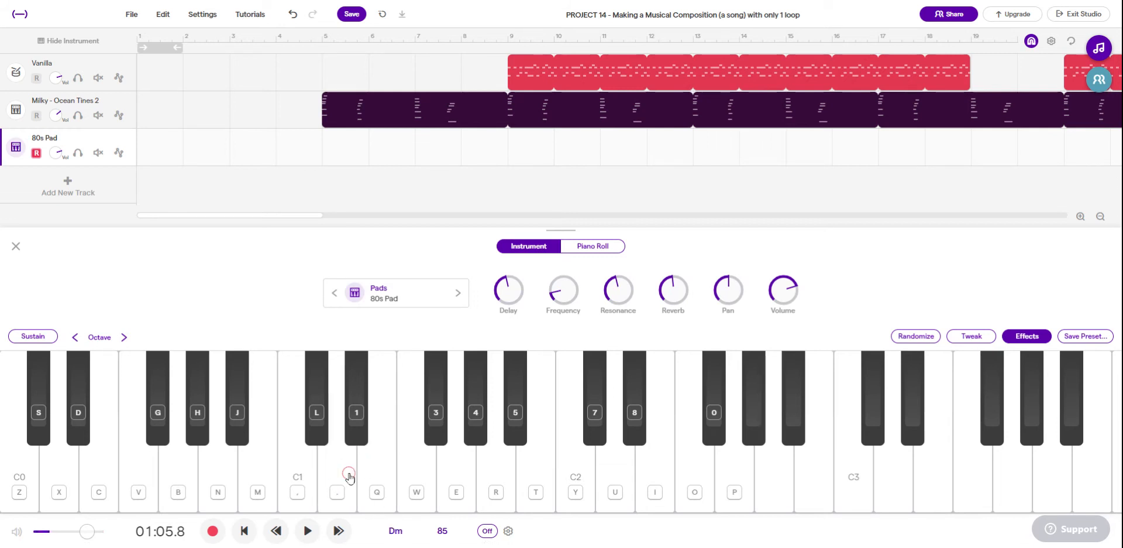
left_click(336, 468)
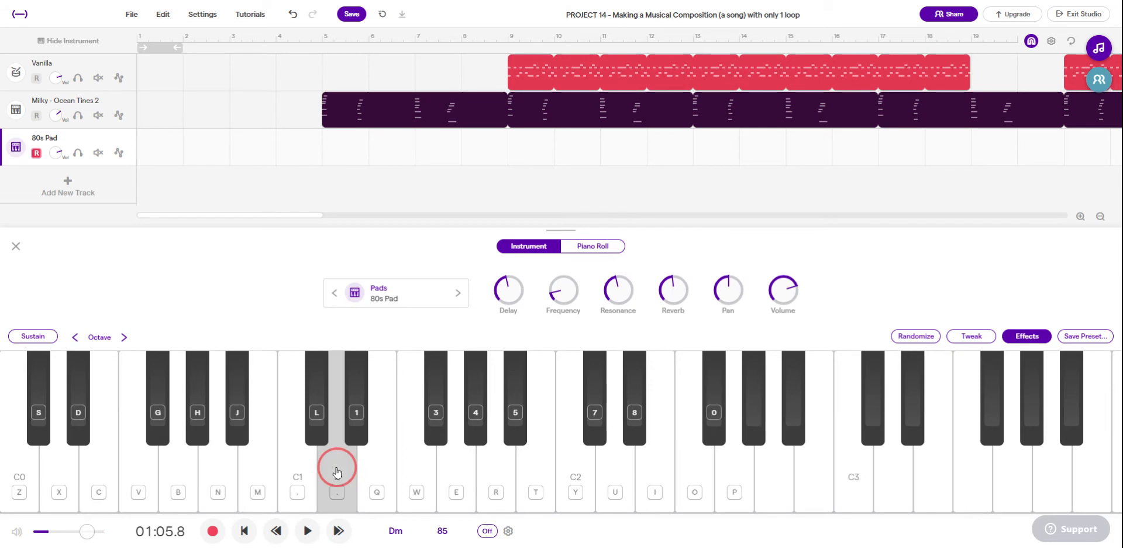
left_click(603, 459)
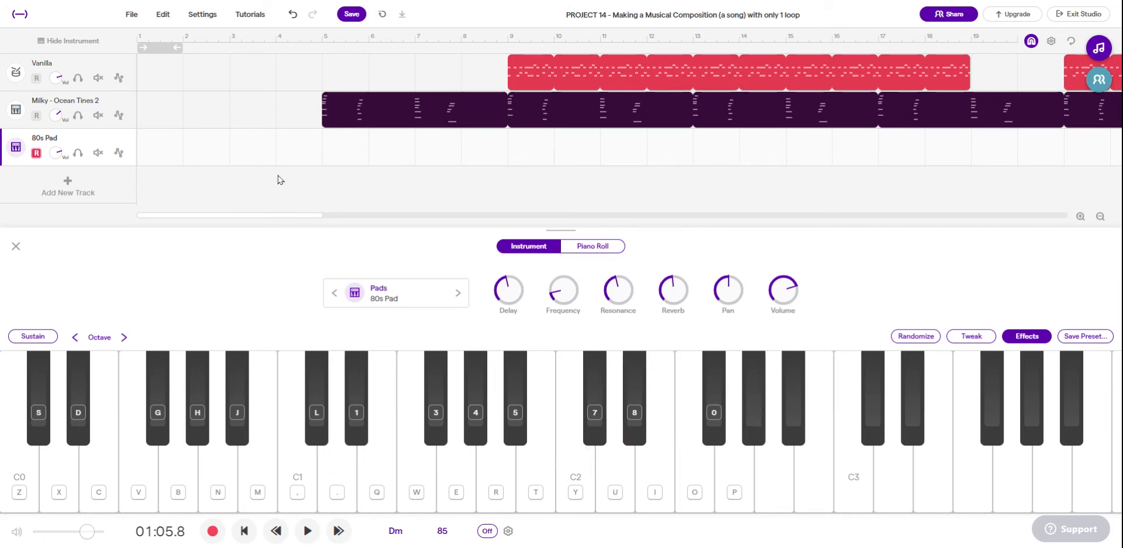
Step: Move the playhead to bar 1 and paste a copy of the Vanilla drum region there on the Vanilla track
left_click(322, 41)
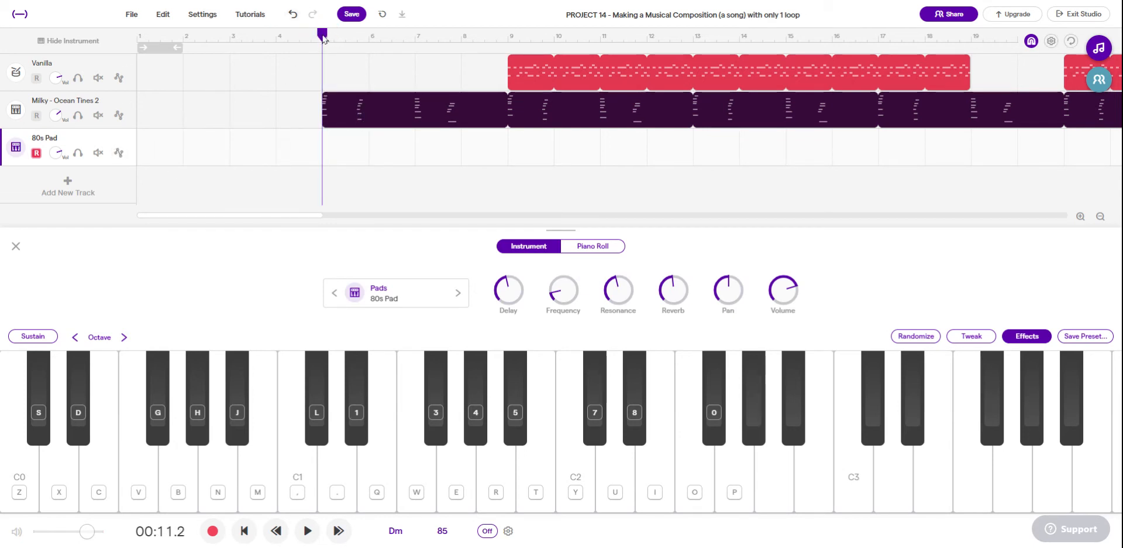
left_click_drag(324, 39, 137, 37)
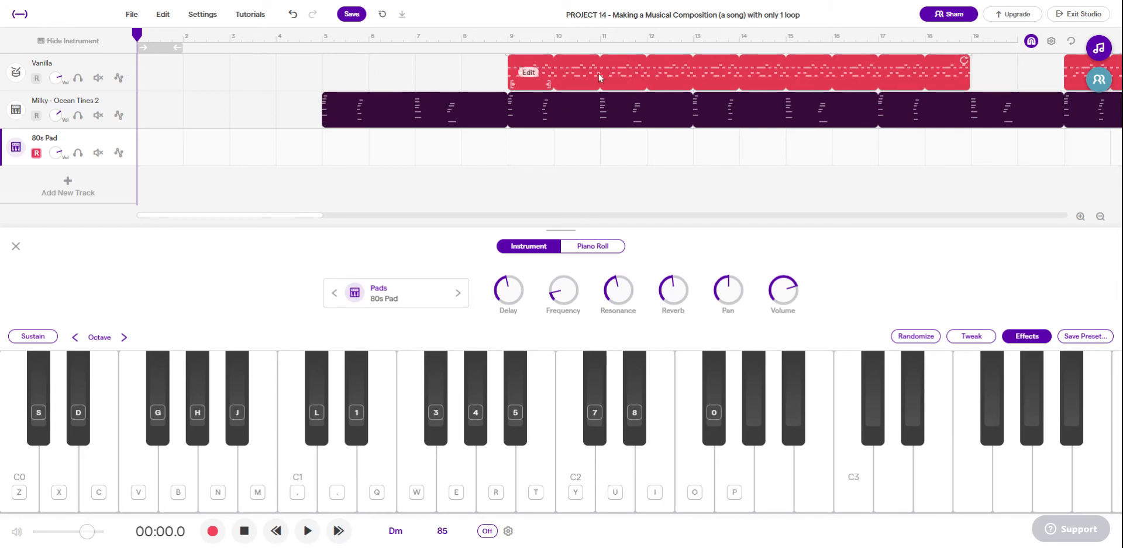
left_click(582, 69)
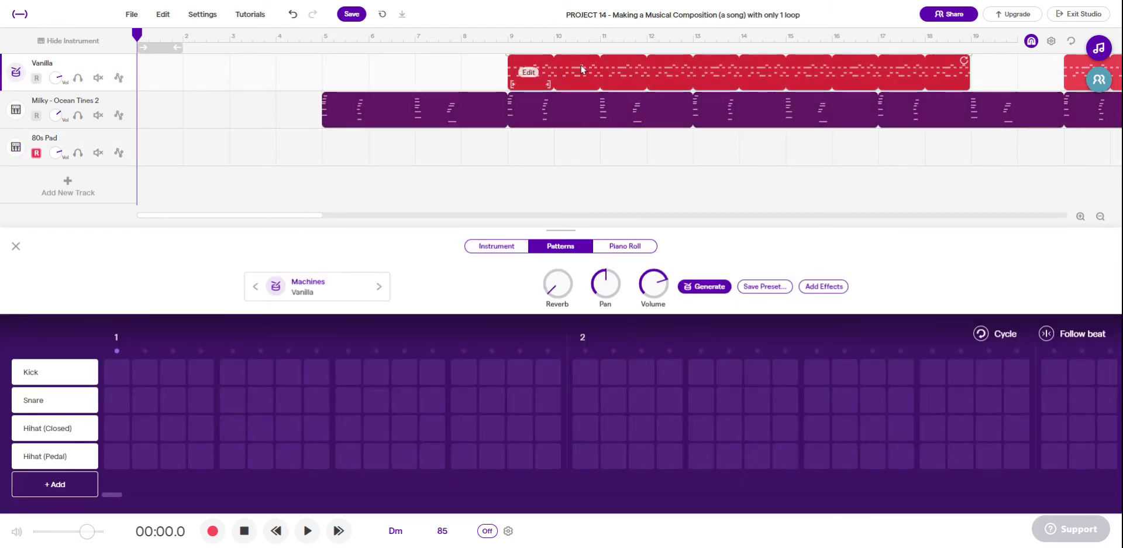
right_click(582, 69)
left_click(614, 232)
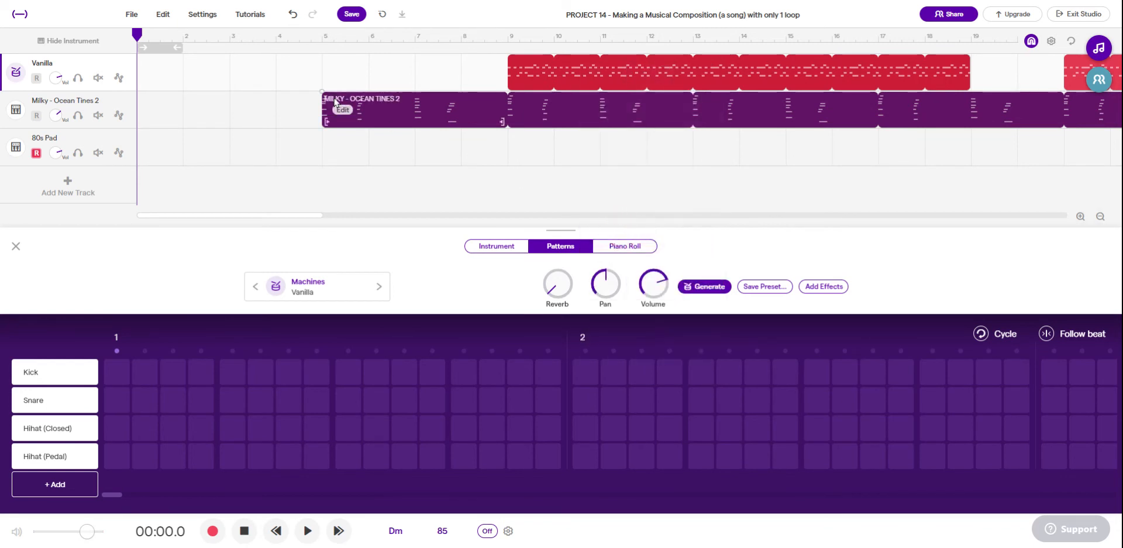
right_click(159, 67)
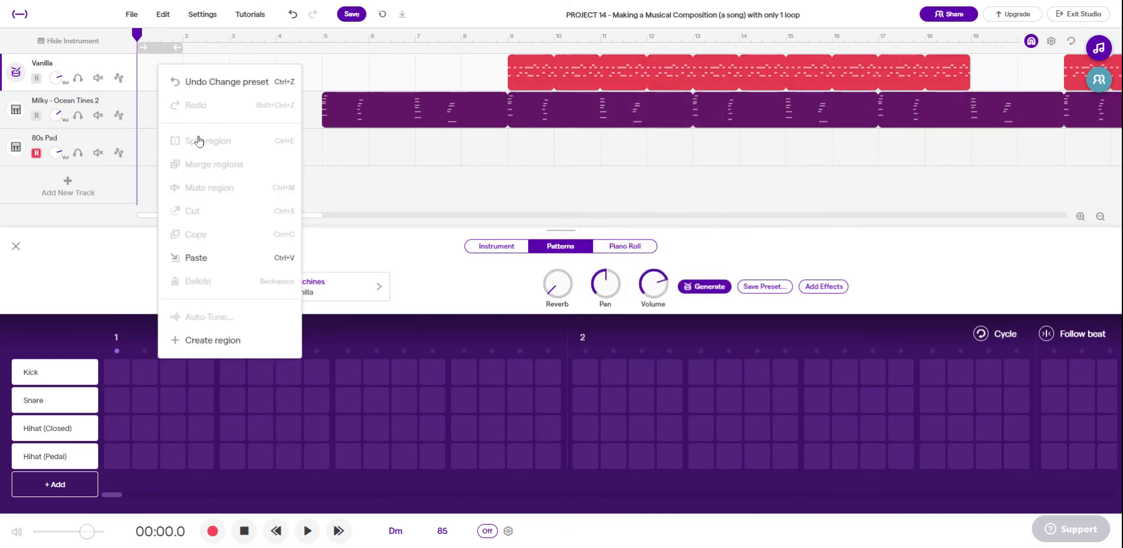
left_click(222, 258)
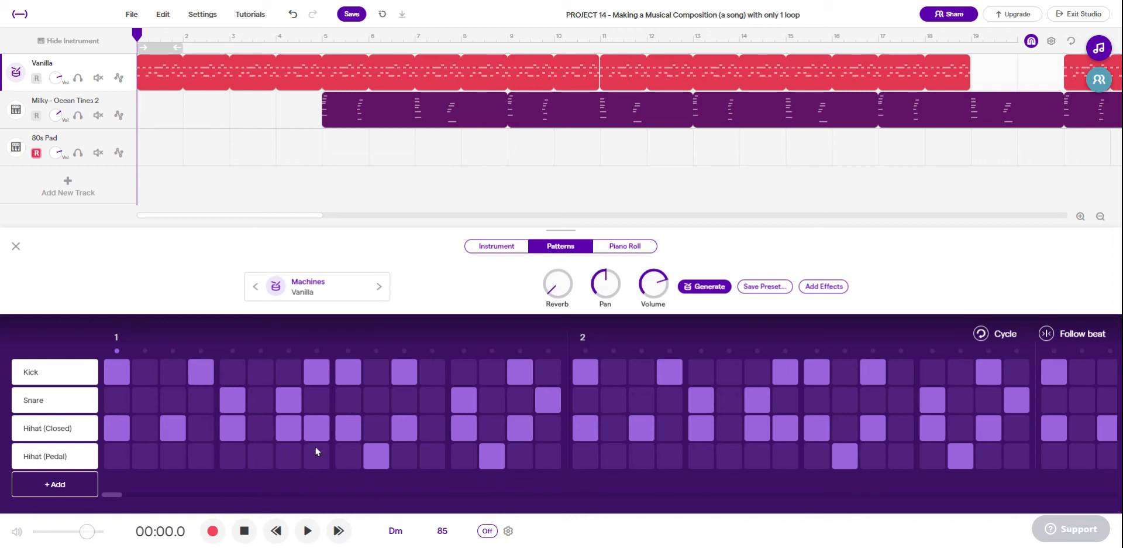
Step: Try removing the closed hi-hat hits on steps 3, 5 and 7 of the pattern's first bar, restoring the step 3 hit
left_click(177, 430)
left_click(234, 430)
left_click(285, 426)
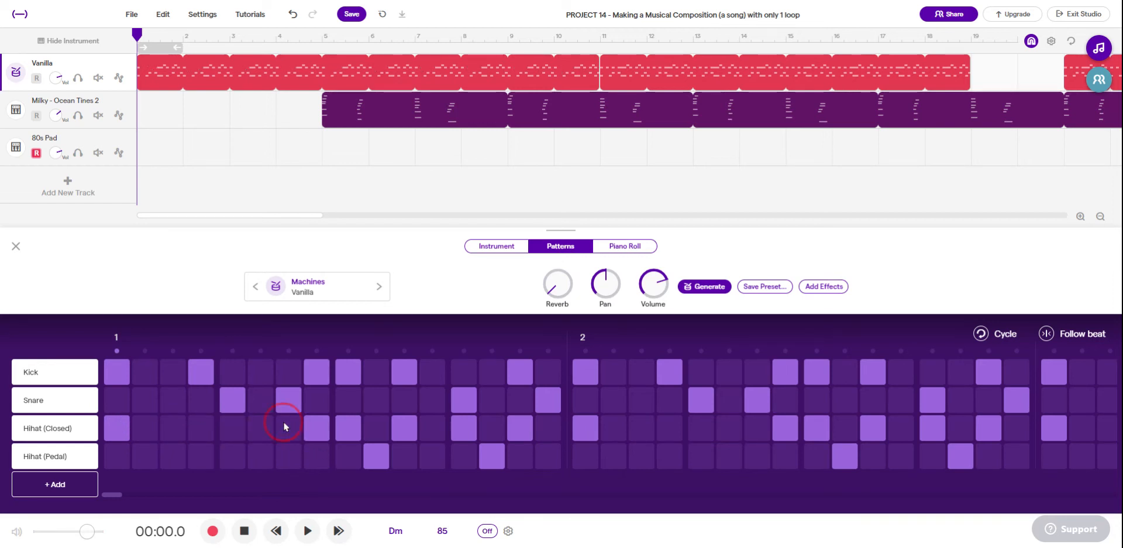
left_click(171, 430)
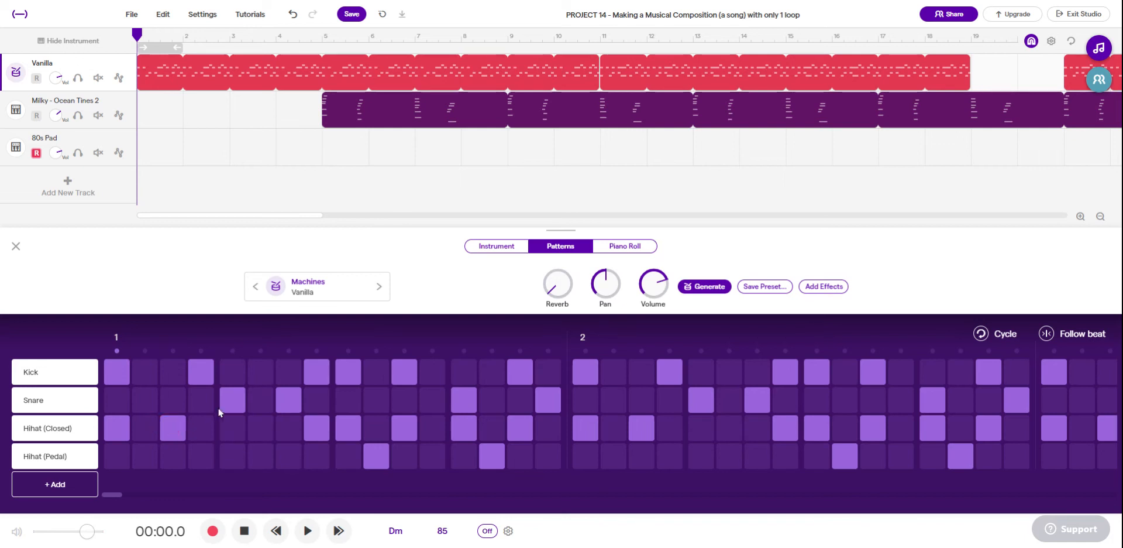
Step: Remove the snare hit on step 7 and the kick on step 8, and restore the closed hi-hat hits on steps 5 and 7
left_click(284, 398)
left_click(316, 372)
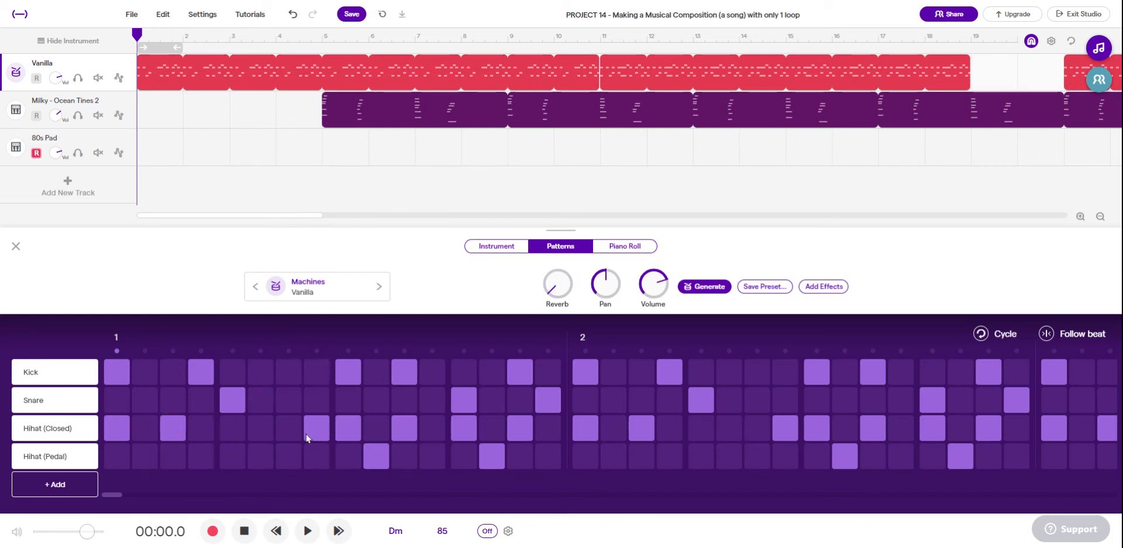
left_click(235, 428)
left_click(299, 426)
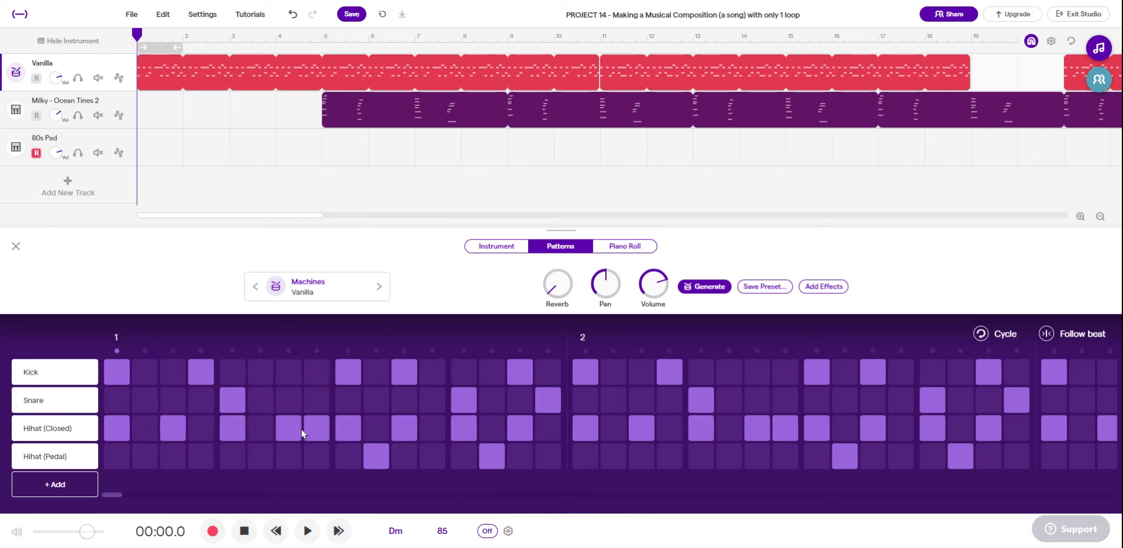
Step: Remove the Hihat (Pedal) hits on steps 10 and 14 and the snare hit on step 16, and play the simplified beat
left_click(369, 452)
left_click(495, 460)
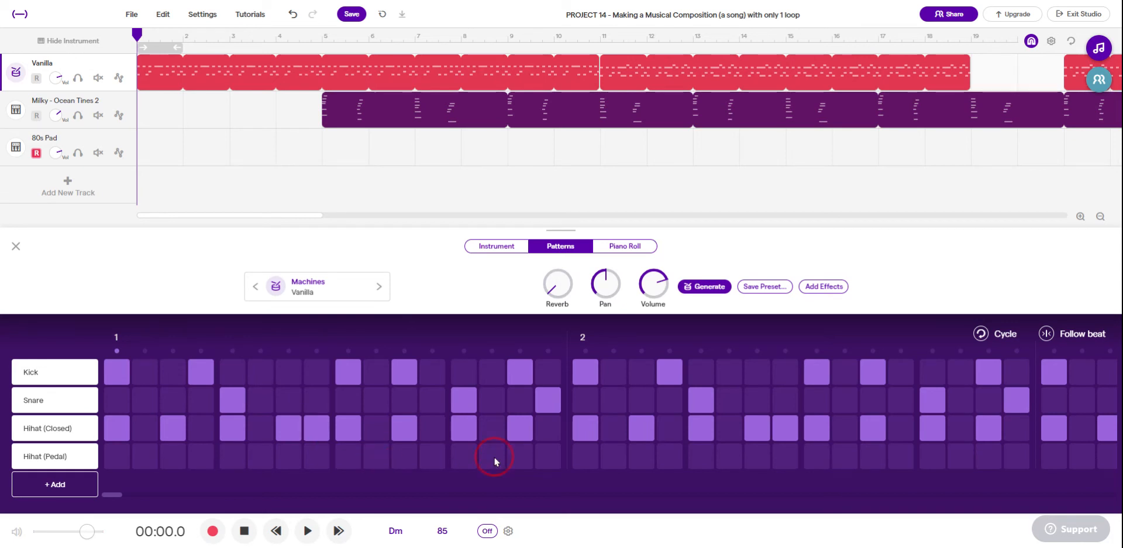
left_click(551, 402)
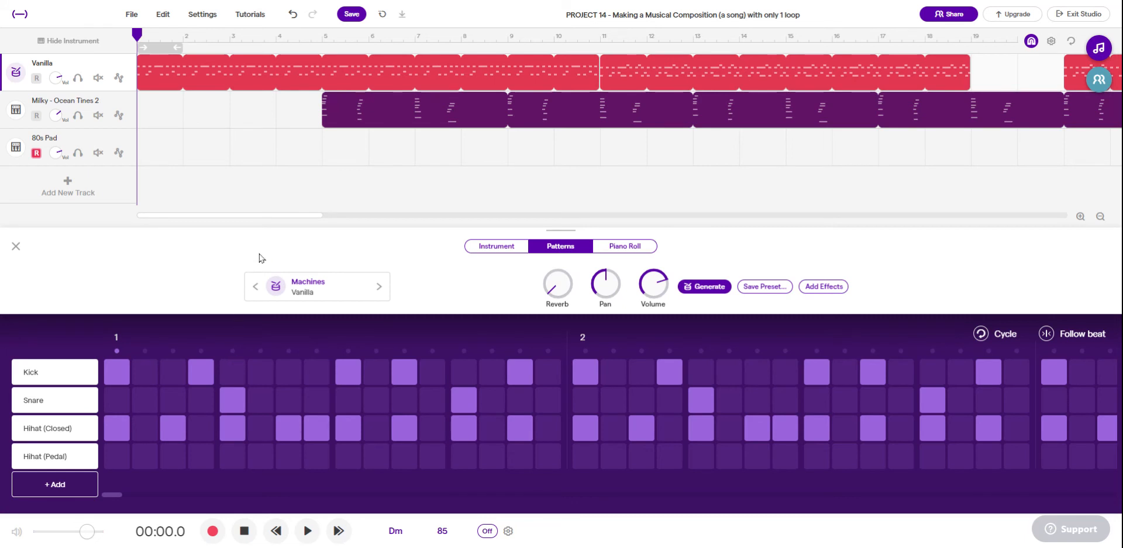
key("space")
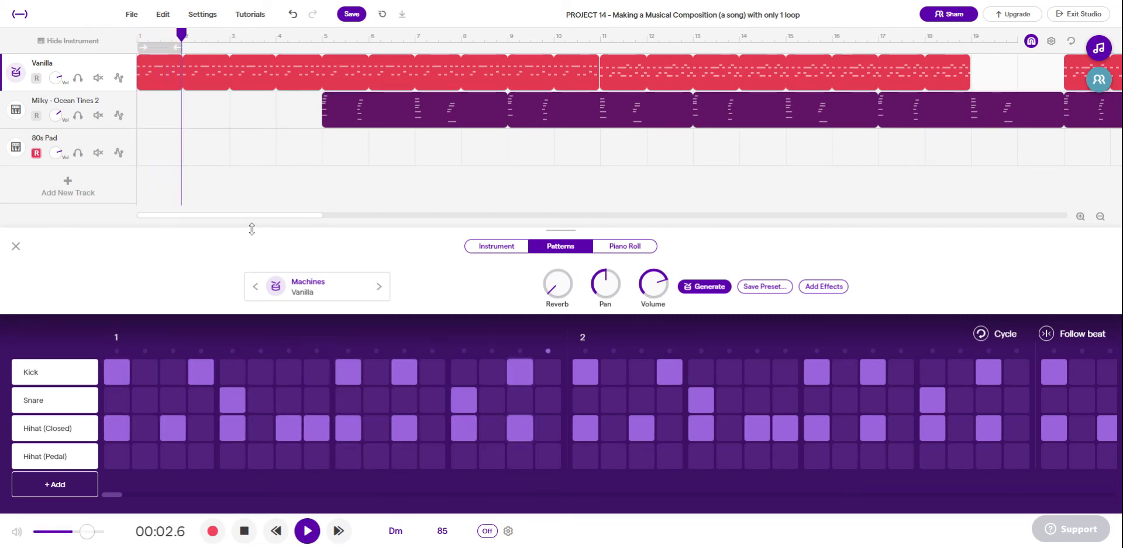
Step: Stop playback, replace the closed hi-hat hit on step 8 with a Hihat (Pedal) hit, and return the playhead to bar 1
key("space")
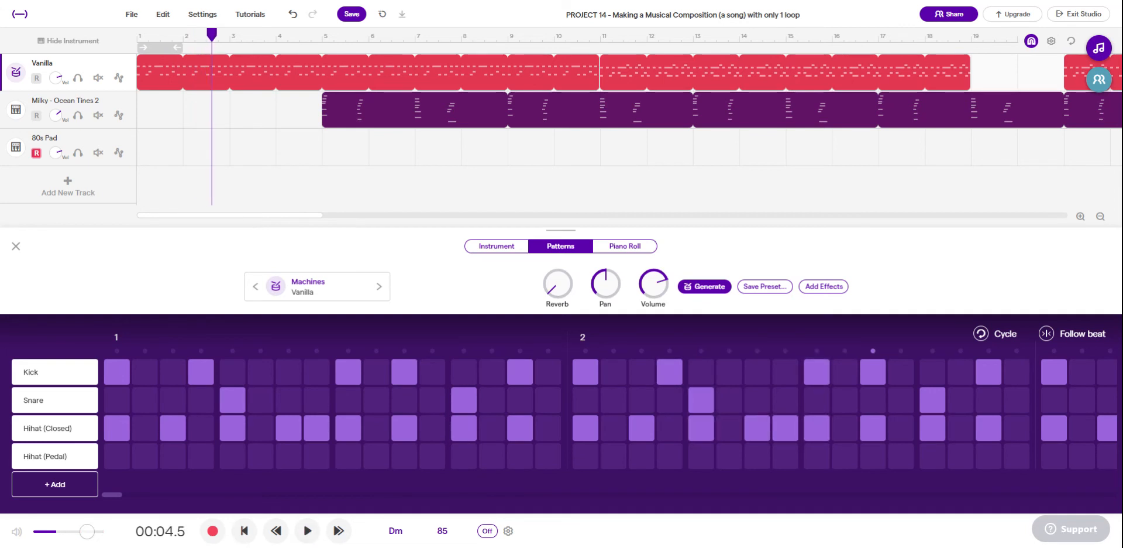
left_click(317, 454)
left_click(316, 426)
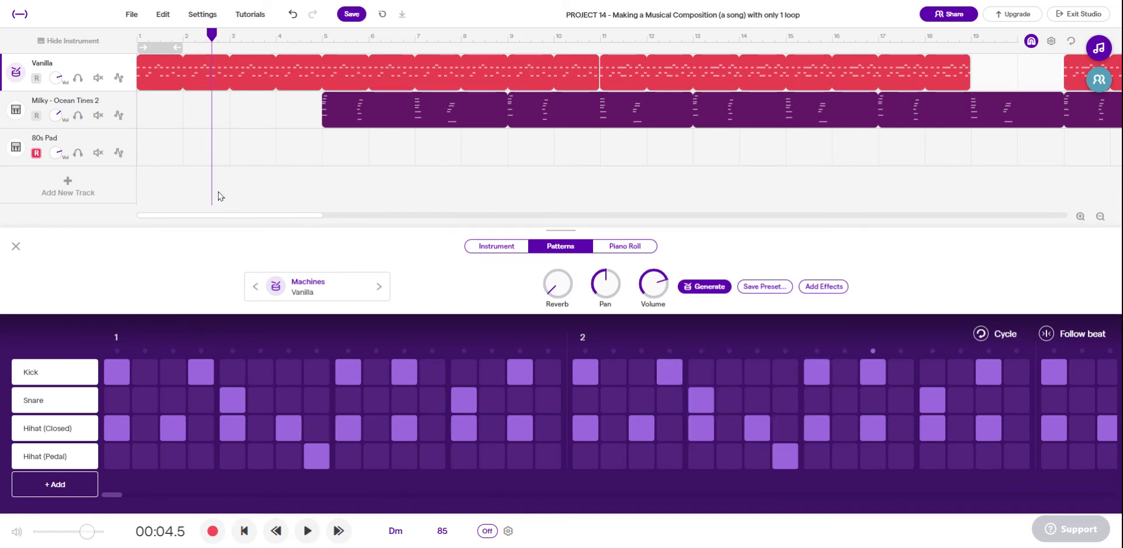
key("Return")
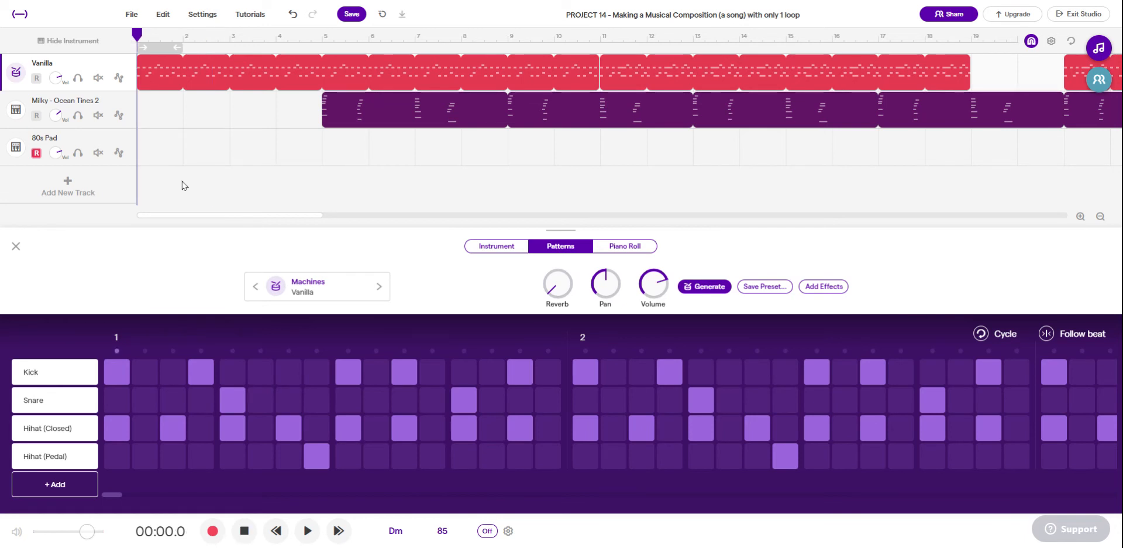
Step: Select the 80s Pad track and open its playable instrument keyboard
left_click(87, 136)
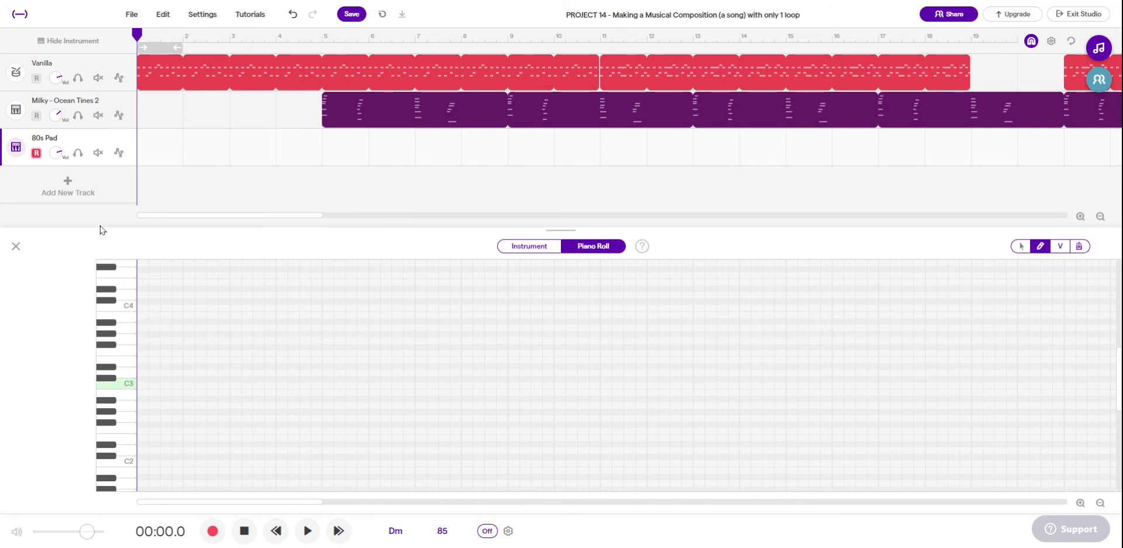
left_click(30, 153)
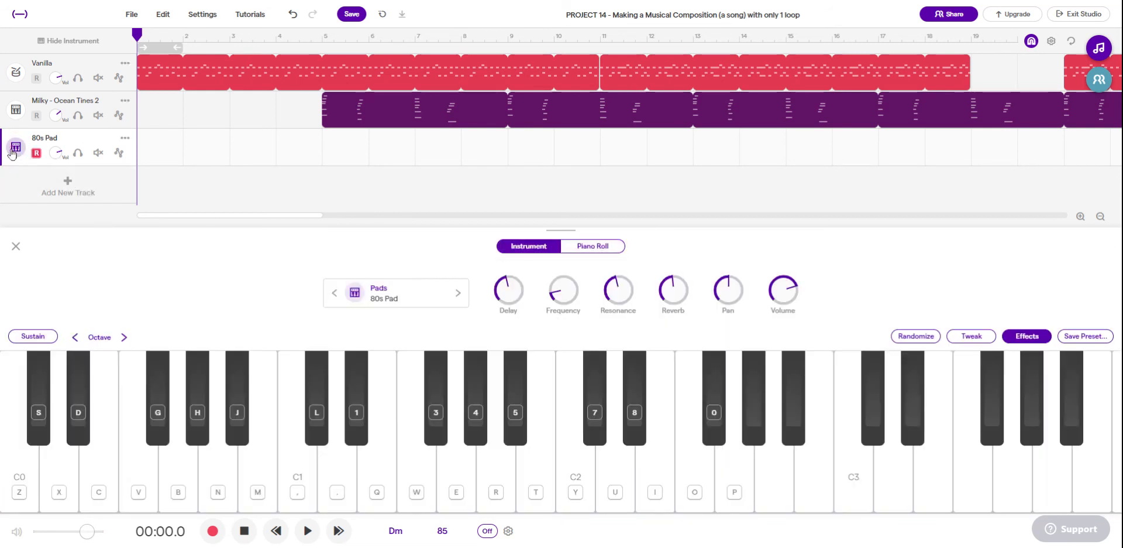
left_click(88, 140)
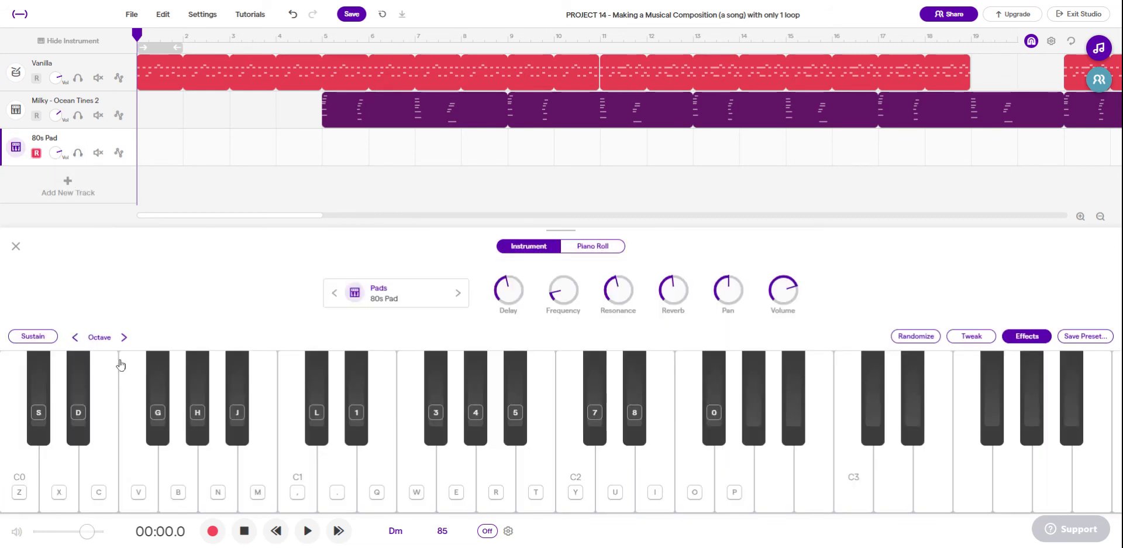
left_click(592, 247)
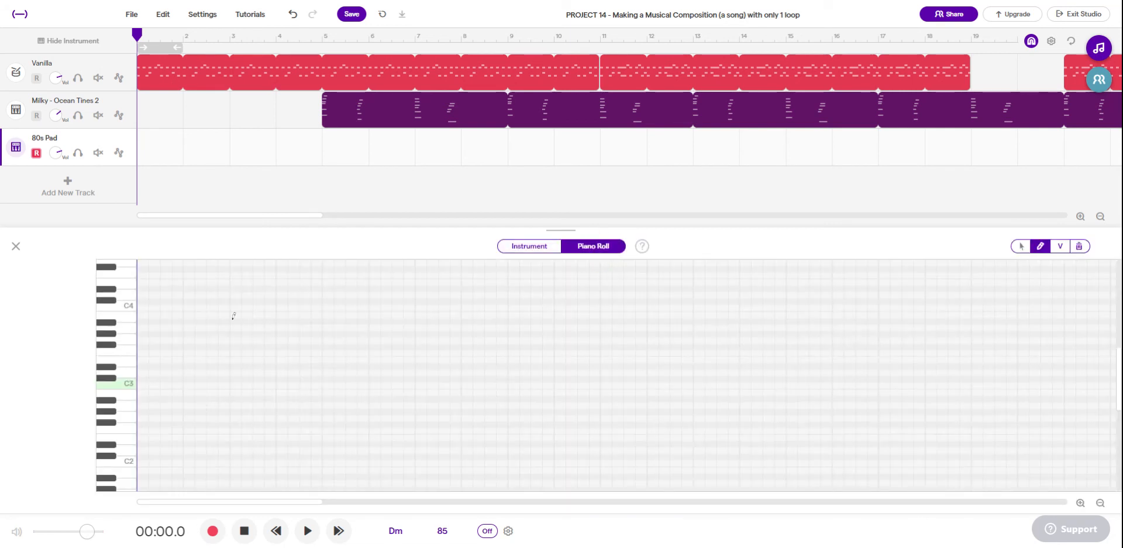
left_click(16, 147)
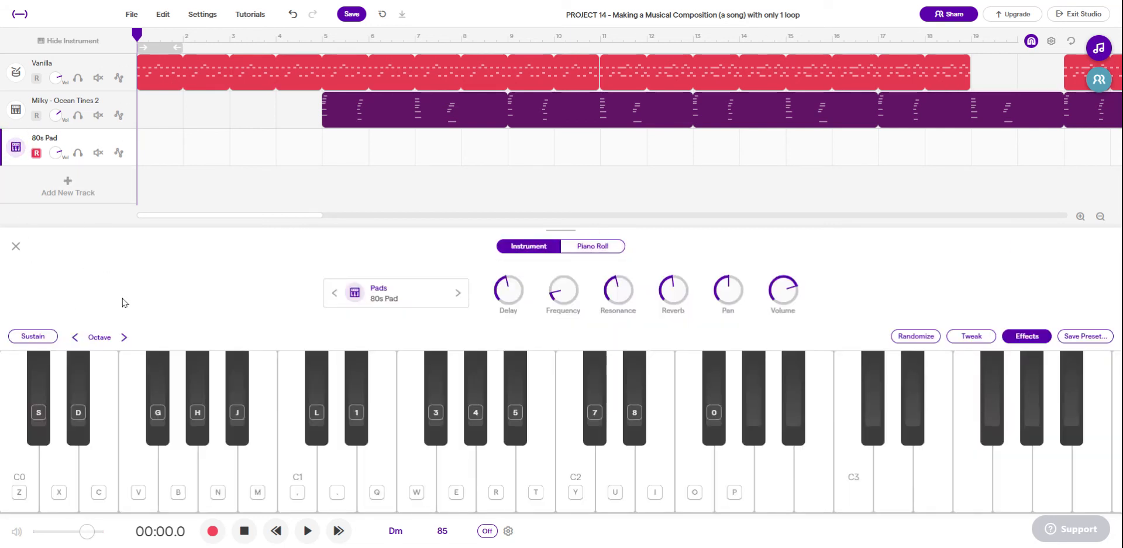
Step: Rehearse the bass rhythm by repeatedly playing the D above C1 on the 80s Pad keyboard
key("d")
left_click(344, 469)
key("period")
key("period")
key("period")
key("period")
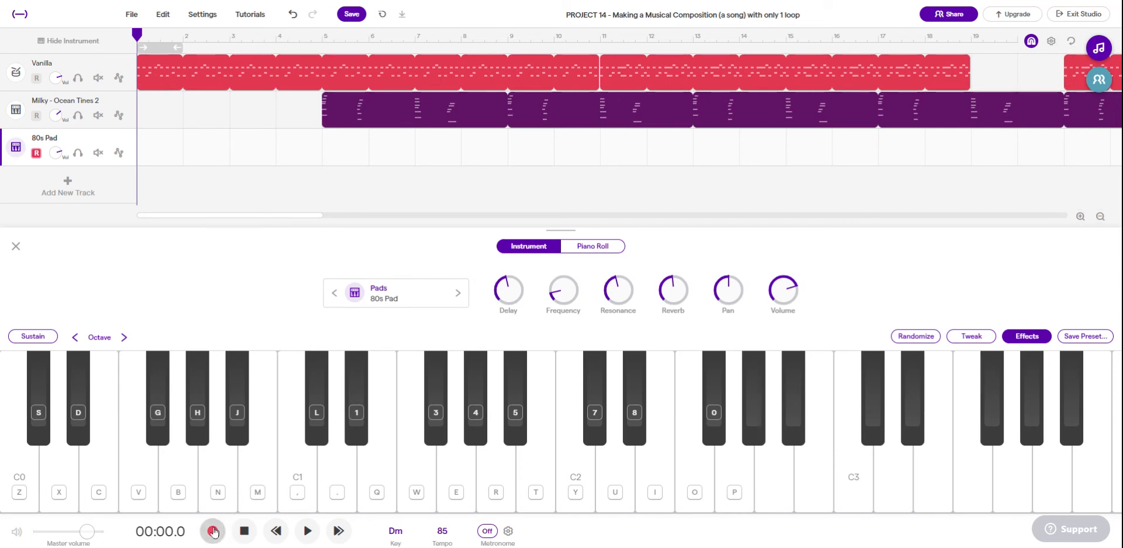
Step: Record a rhythmic bass line on the 80s Pad track from bar 1, repeating the D above C1 from bar 3 until around bar 7
left_click(212, 530)
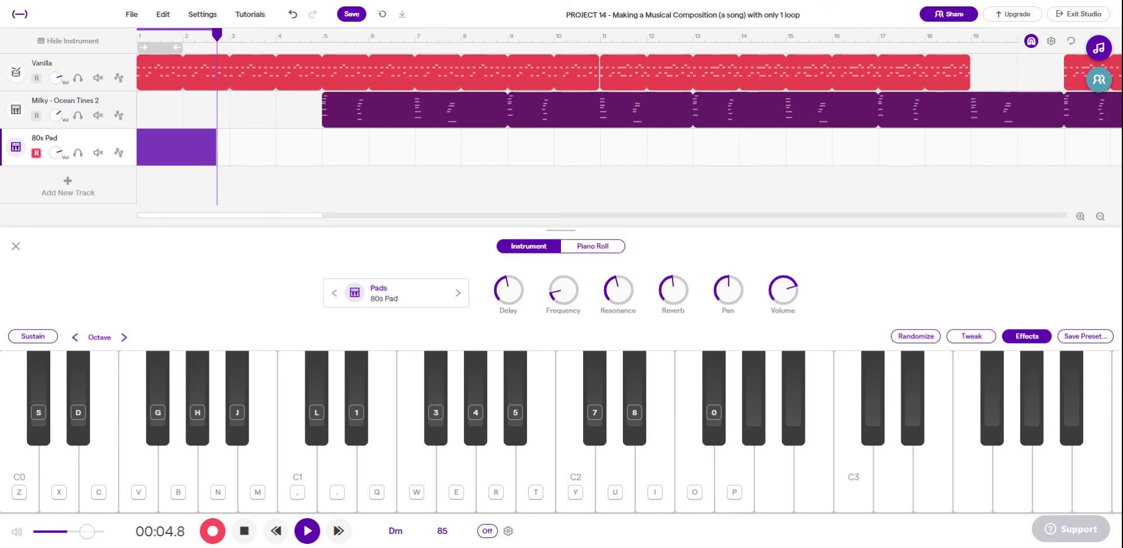
key("period")
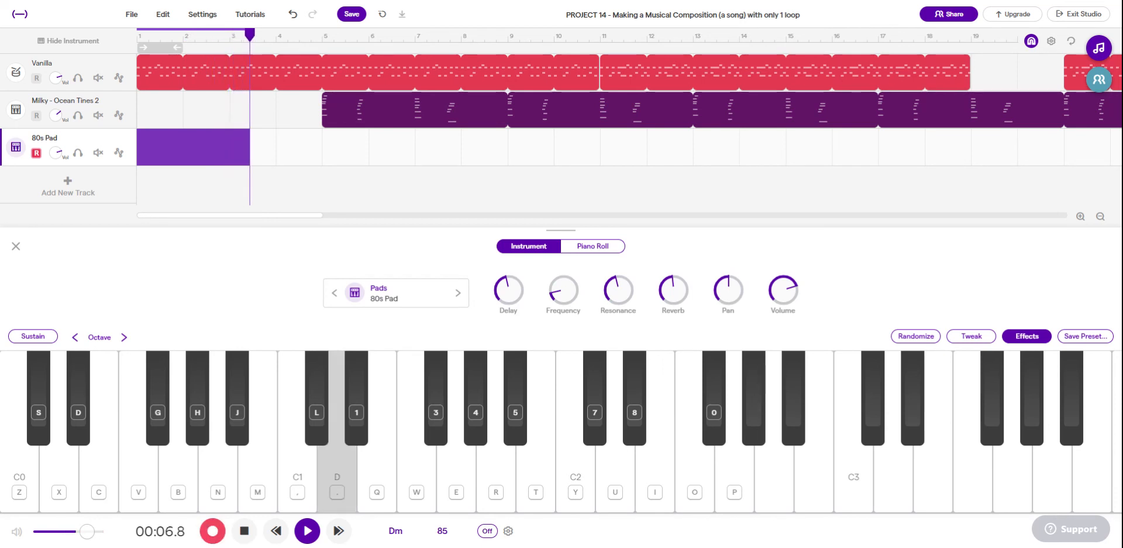
key("period")
key("period")
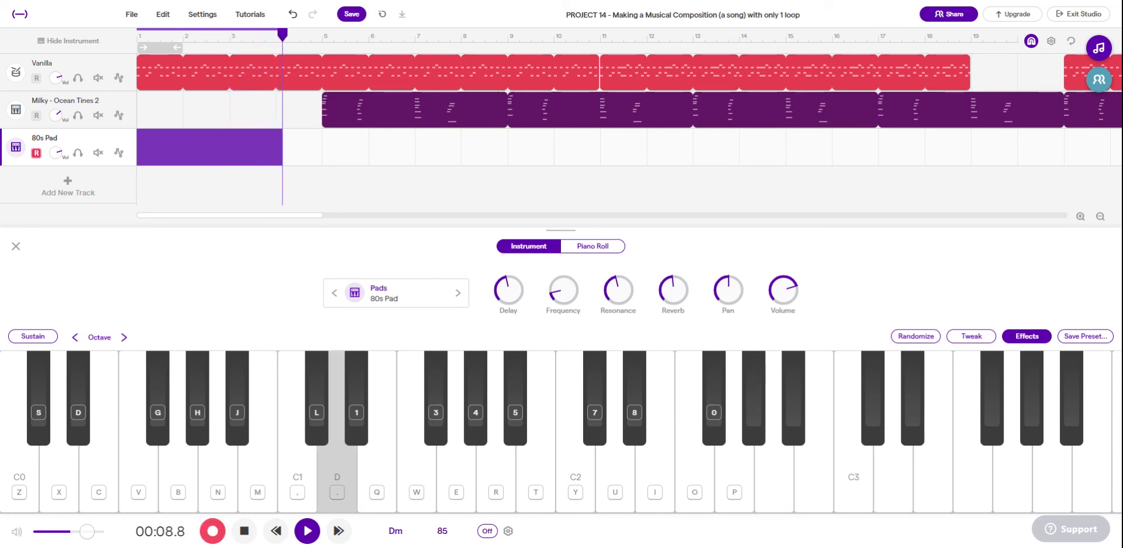
key("period")
key("period")
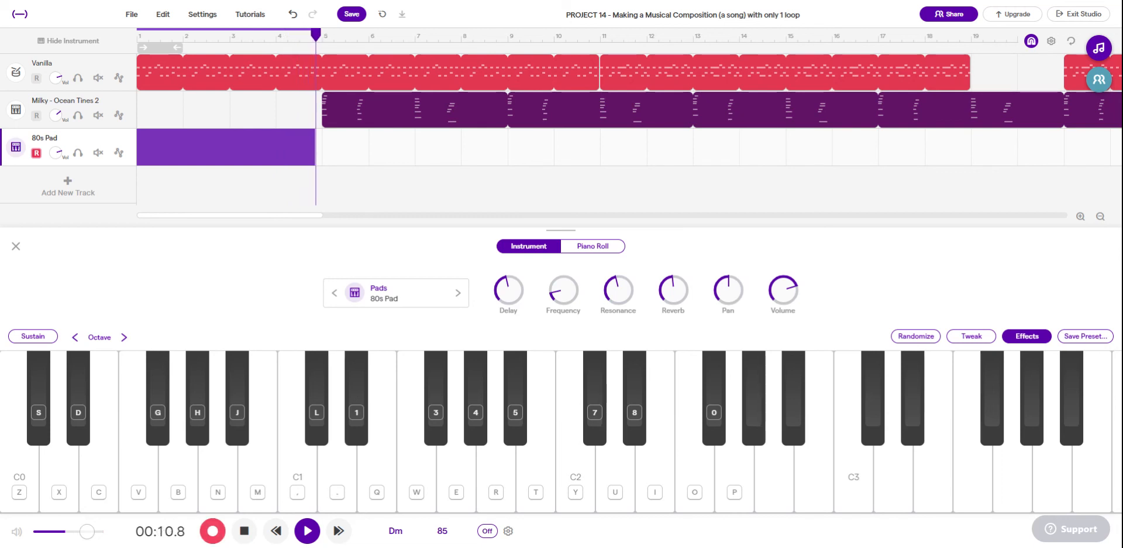
key("period")
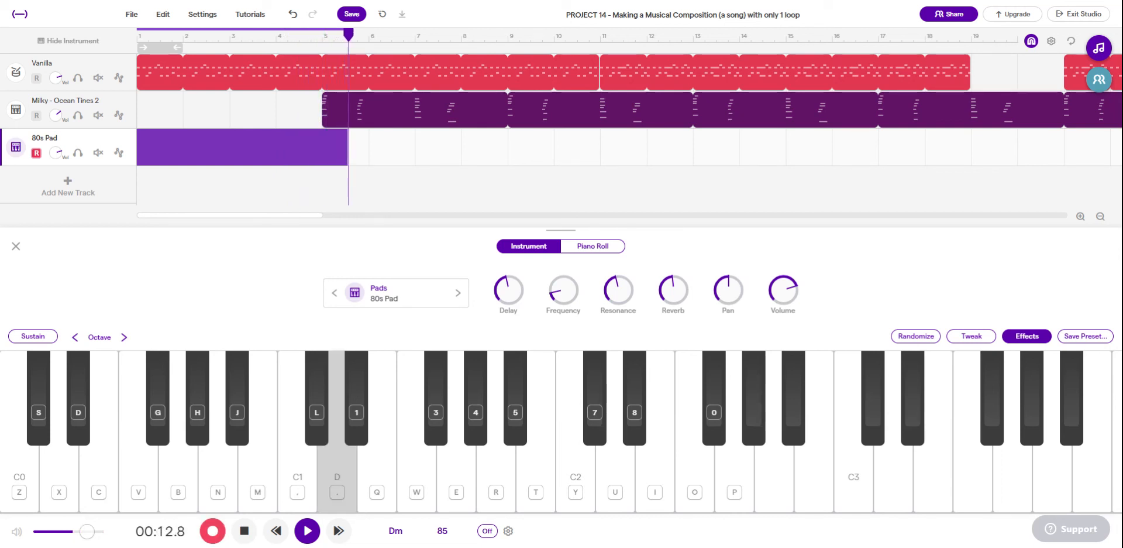
key("period")
key("period")
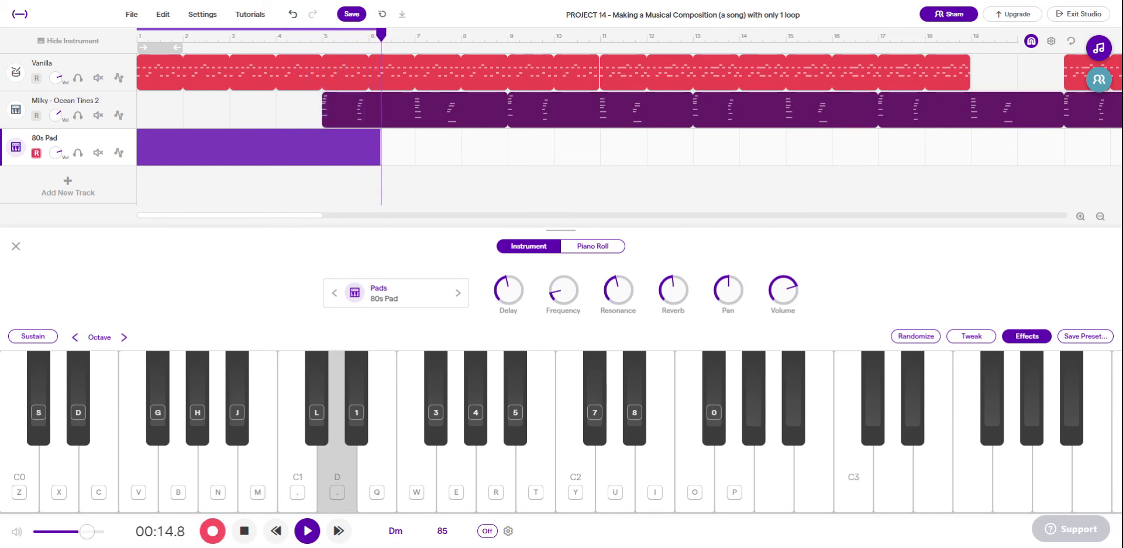
key("period")
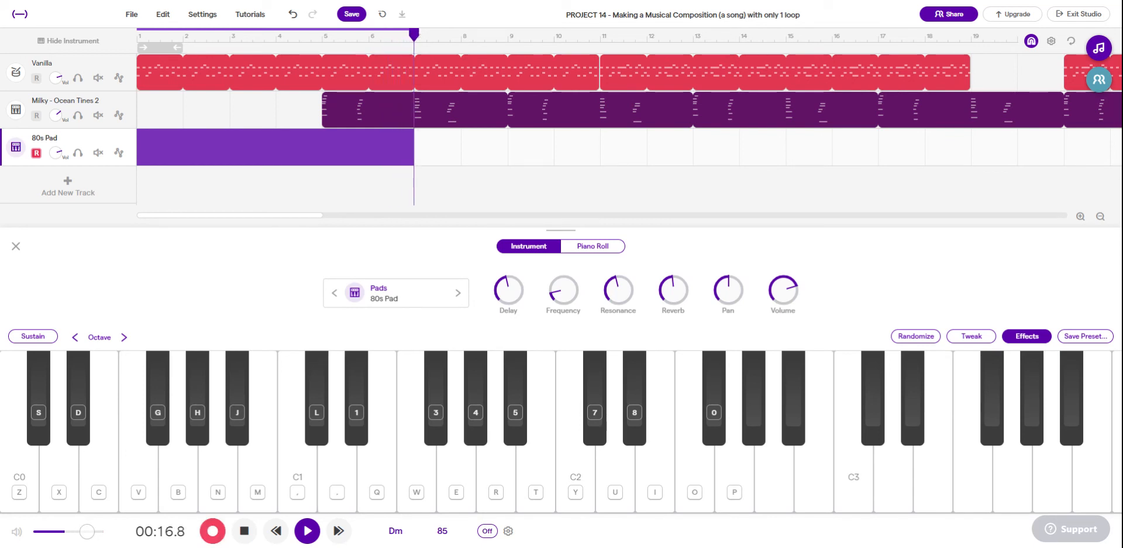
key("space")
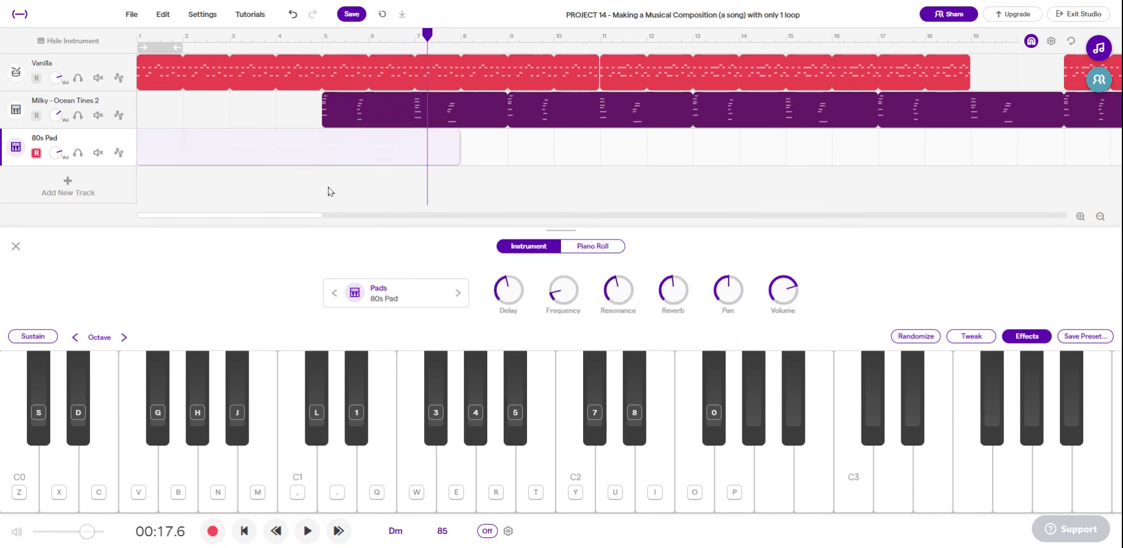
Step: Trim the recorded 80s Pad region to start at bar 3 and end at bar 7
left_click(304, 156)
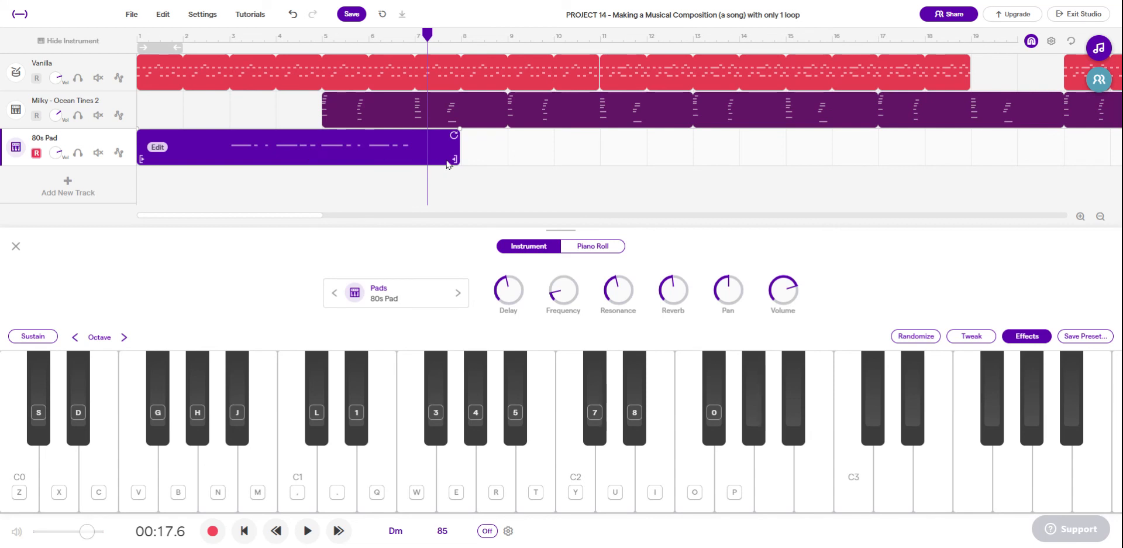
left_click_drag(455, 158, 403, 165)
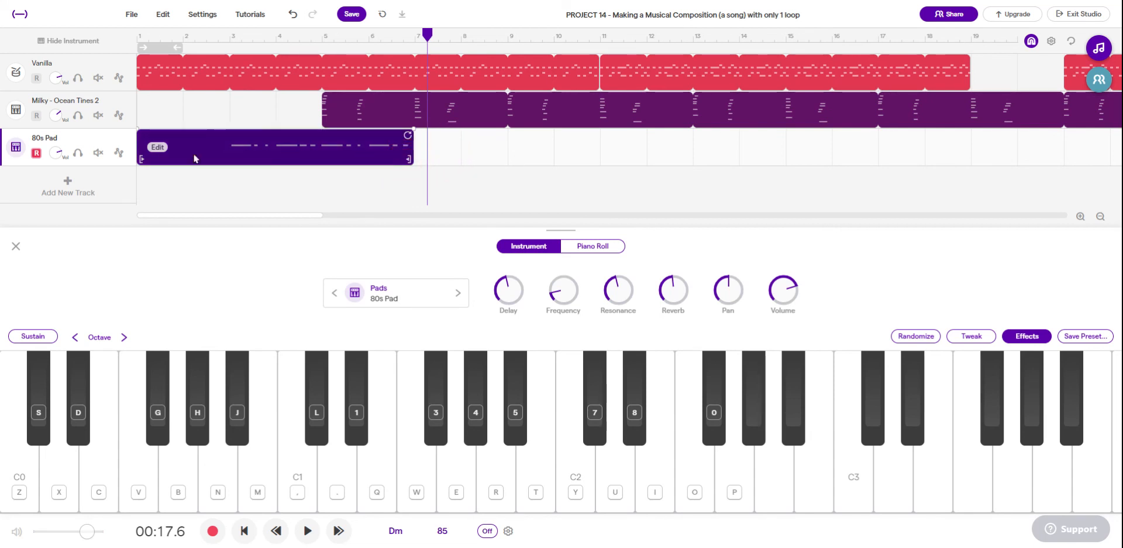
left_click_drag(143, 157, 232, 156)
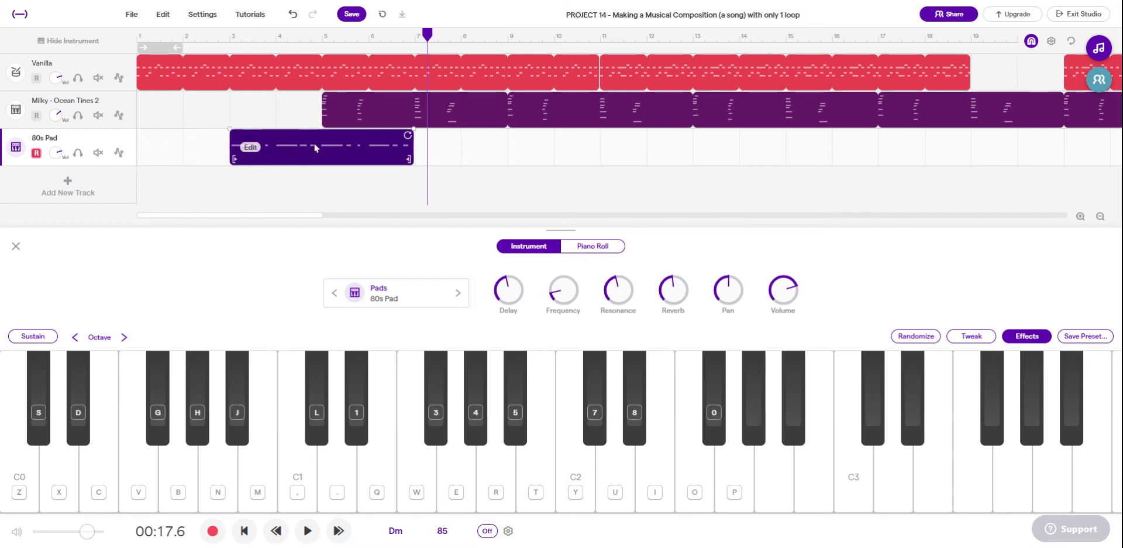
Step: Move the 80s Pad region to start at bar 5 and loop it up to bar 17
left_click_drag(315, 148, 203, 157)
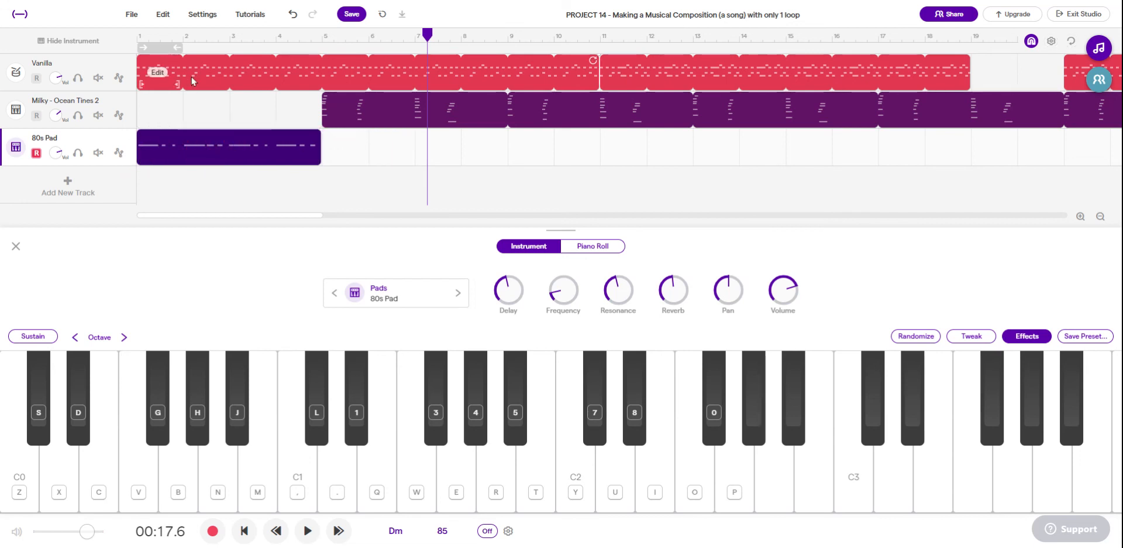
left_click_drag(226, 150, 417, 151)
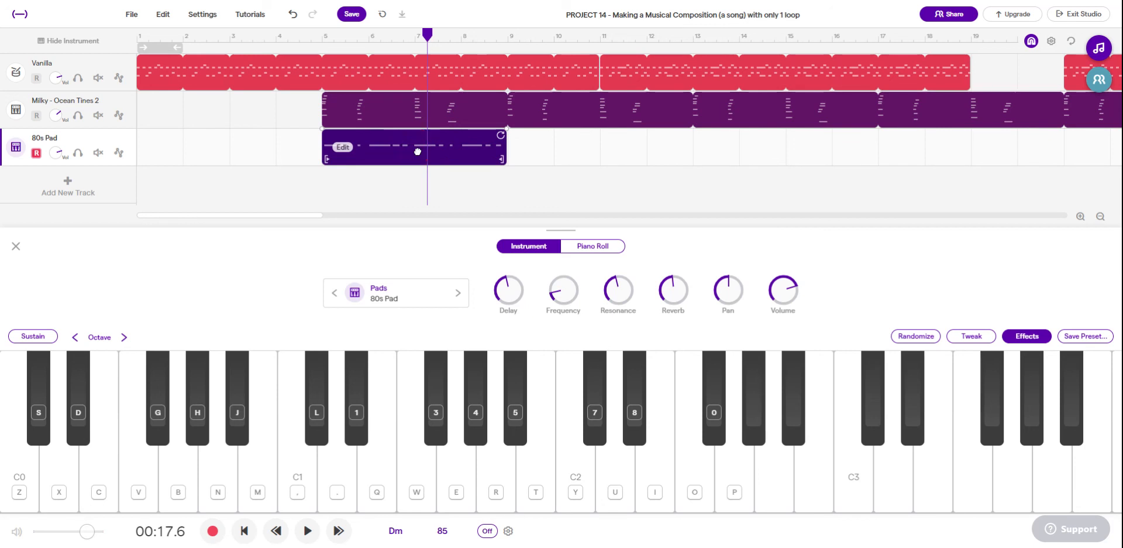
left_click_drag(502, 136, 875, 177)
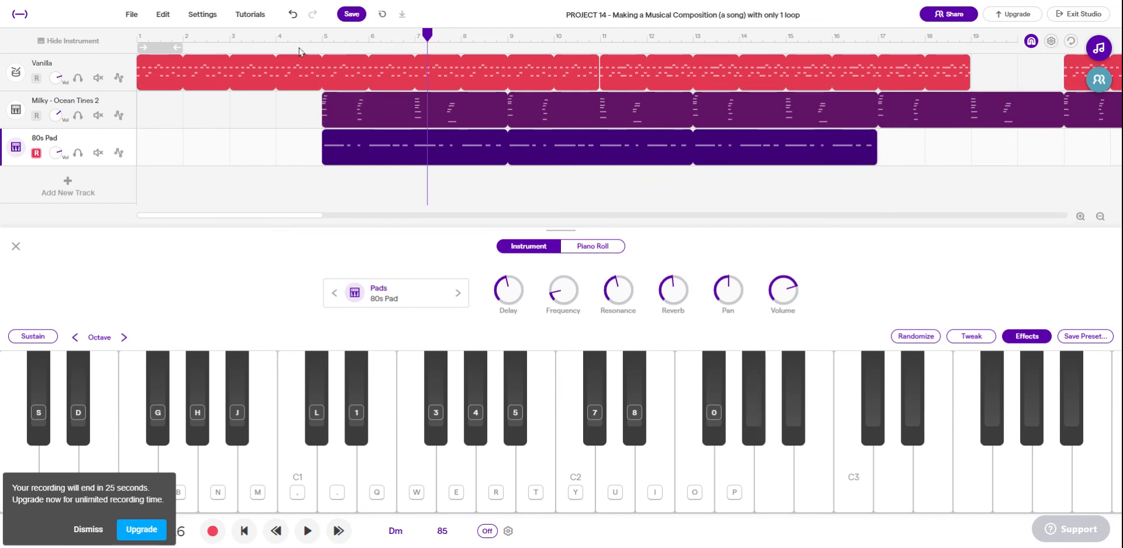
Step: Shorten the first Vanilla drum region to end at bar 9, and play the song from about the middle of bar 4
left_click(299, 36)
left_click_drag(598, 60, 507, 60)
key("space")
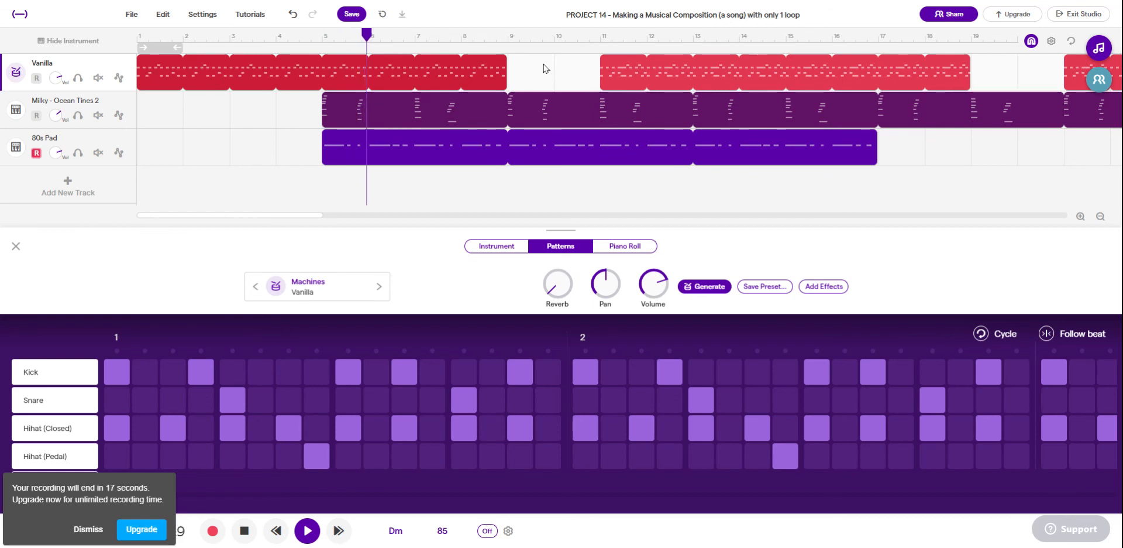
key("space")
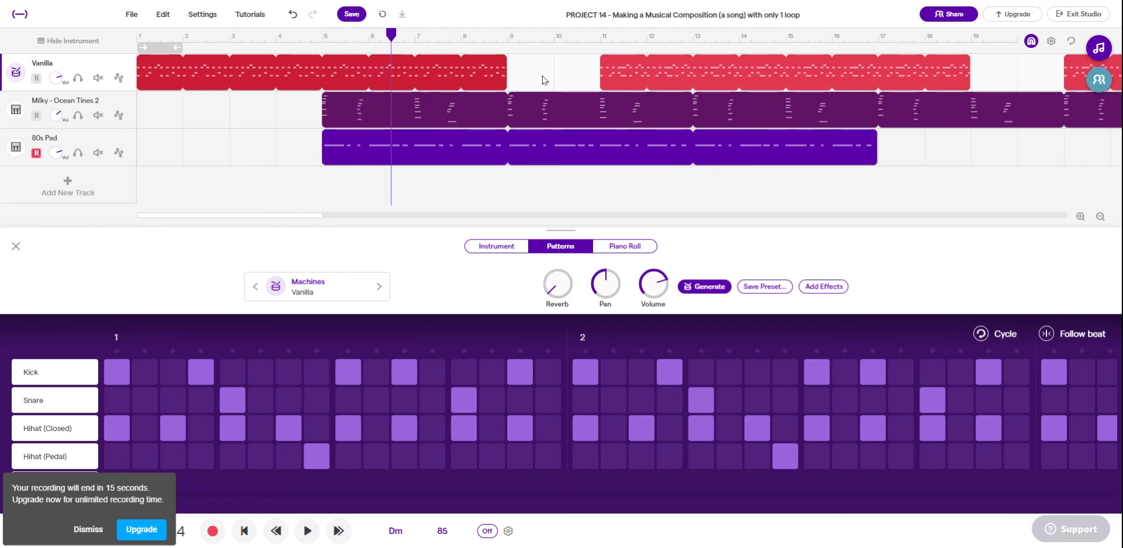